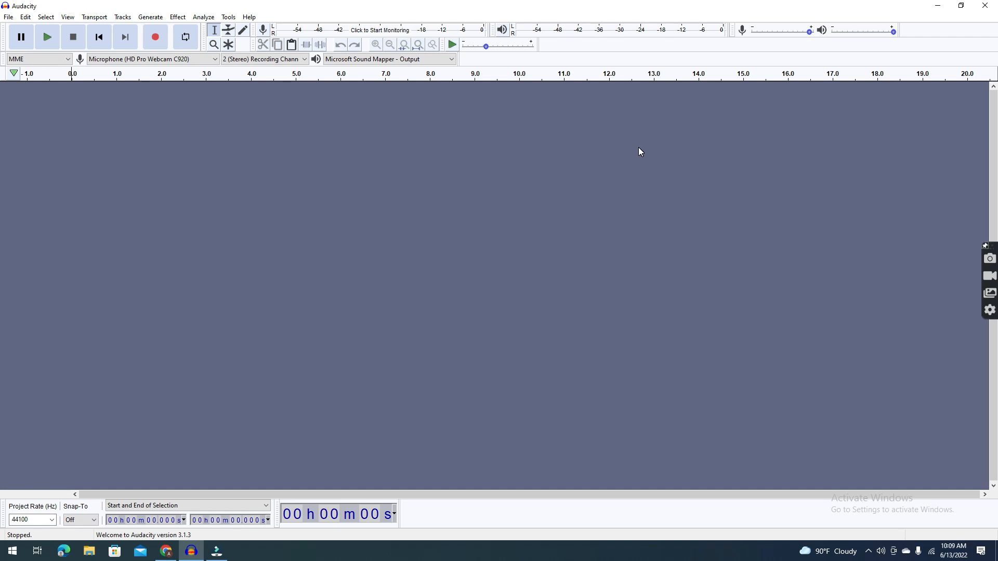
# Step: Switch to Chrome and load google.com in the empty new tab
pyautogui.click(164, 552)
pyautogui.click(265, 8)
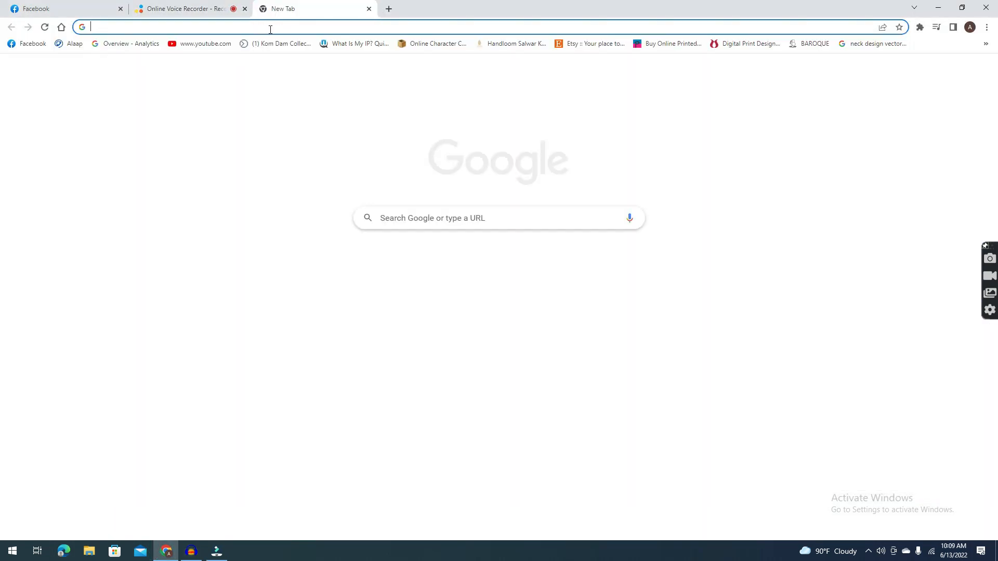
pyautogui.write('google.com')
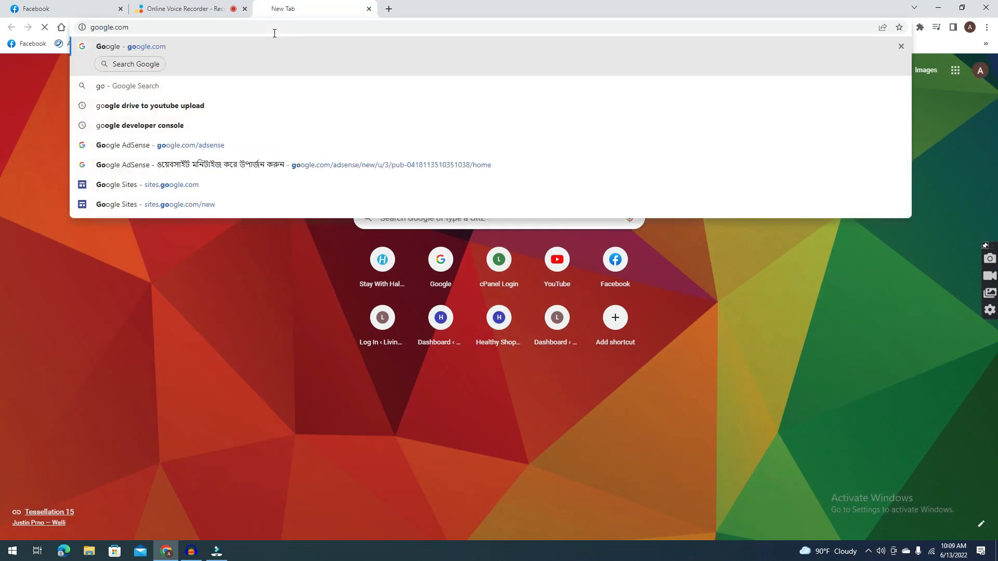
pyautogui.press('Return')
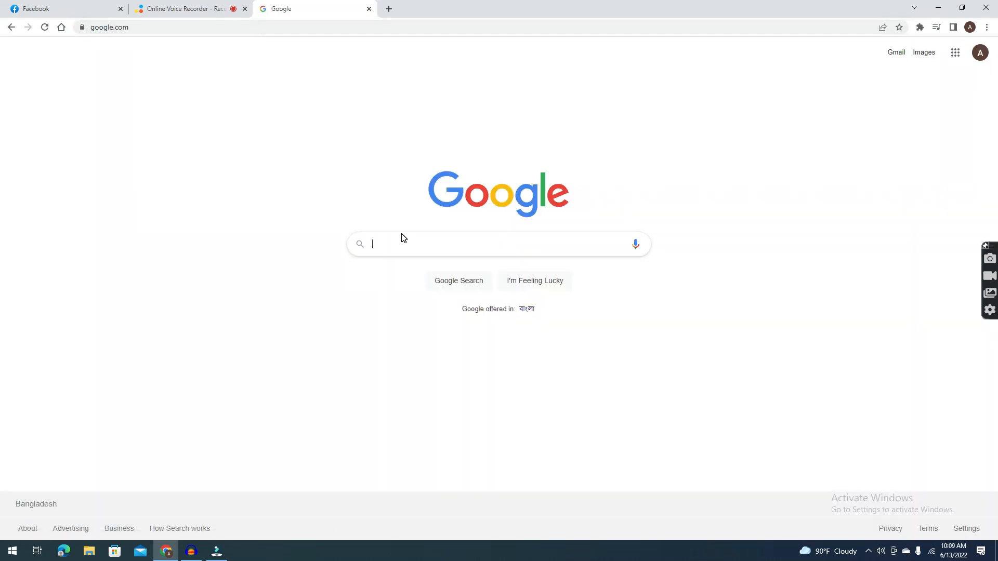
# Step: Search Google for "audacity" and open the official audacityteam.org site from the results
pyautogui.write('au')
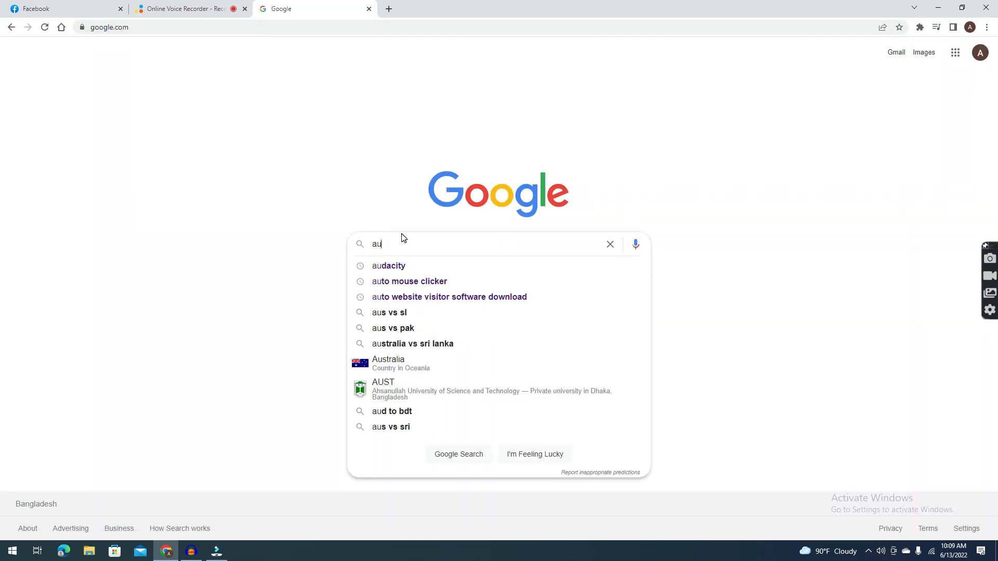
pyautogui.click(418, 266)
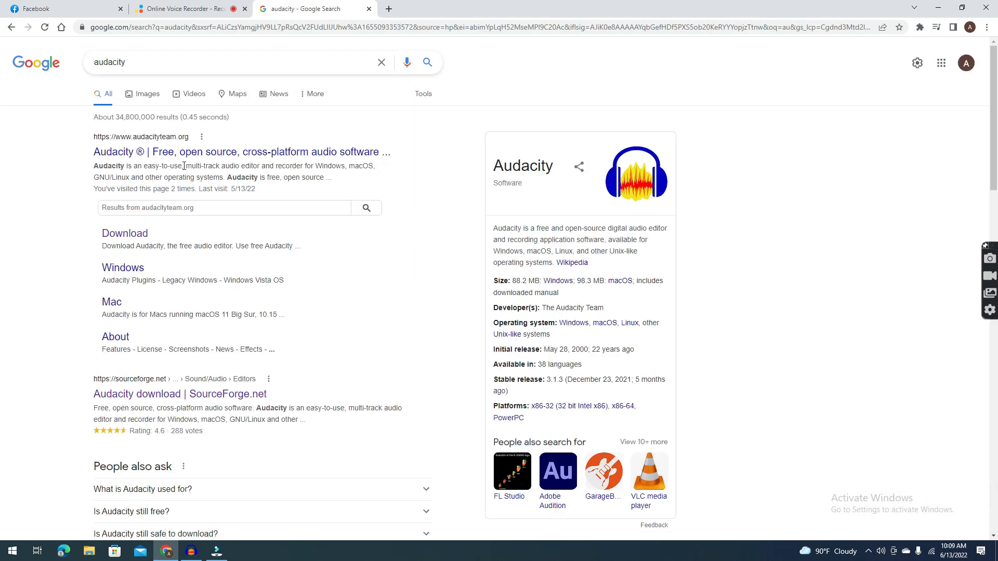
pyautogui.click(174, 152)
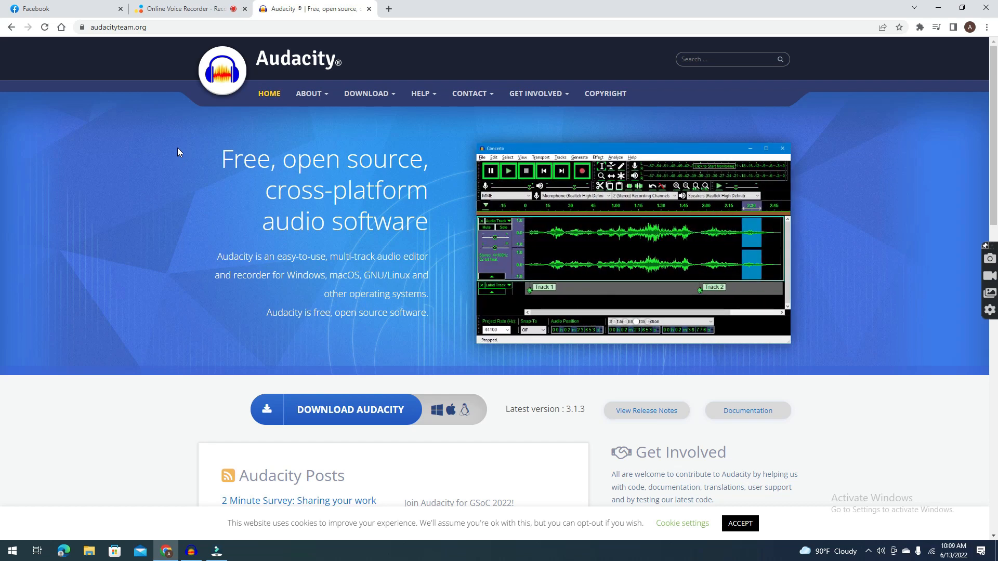
# Step: Look over the Audacity home page and the entries of its About, Download, Help, Contact and Get Involved sections
pyautogui.moveTo(307, 101)
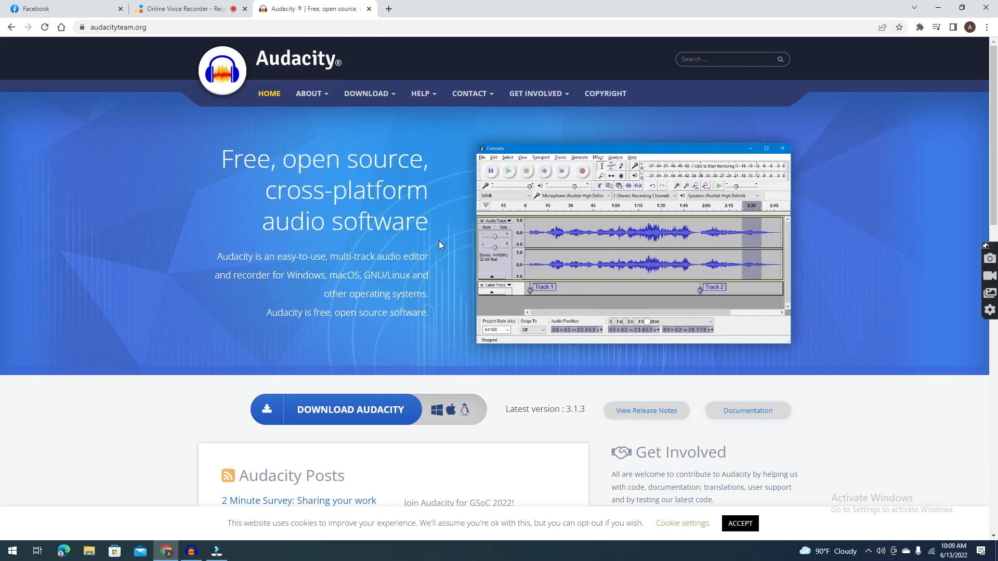
pyautogui.scroll(-5, 437, 239)
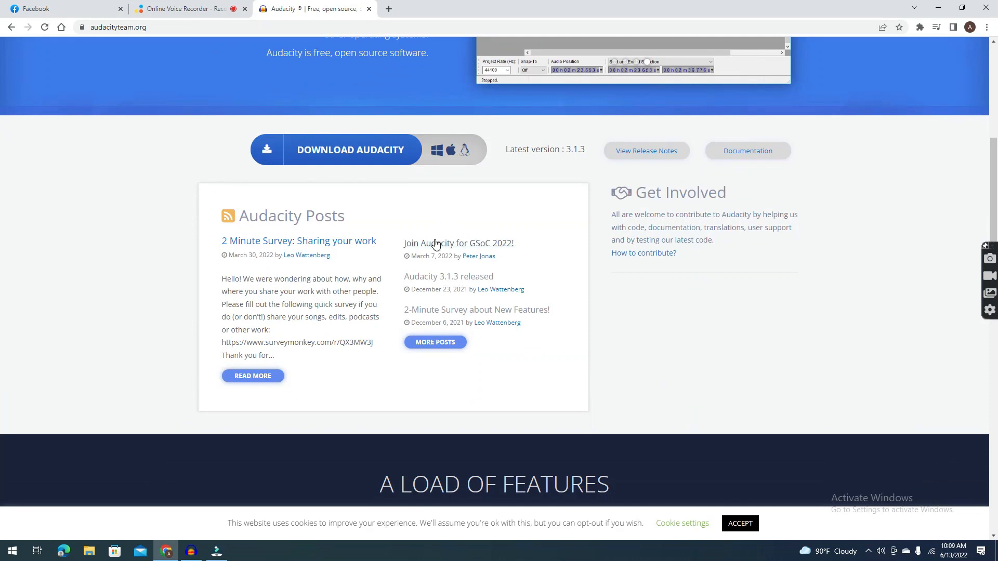
pyautogui.scroll(-5, 406, 240)
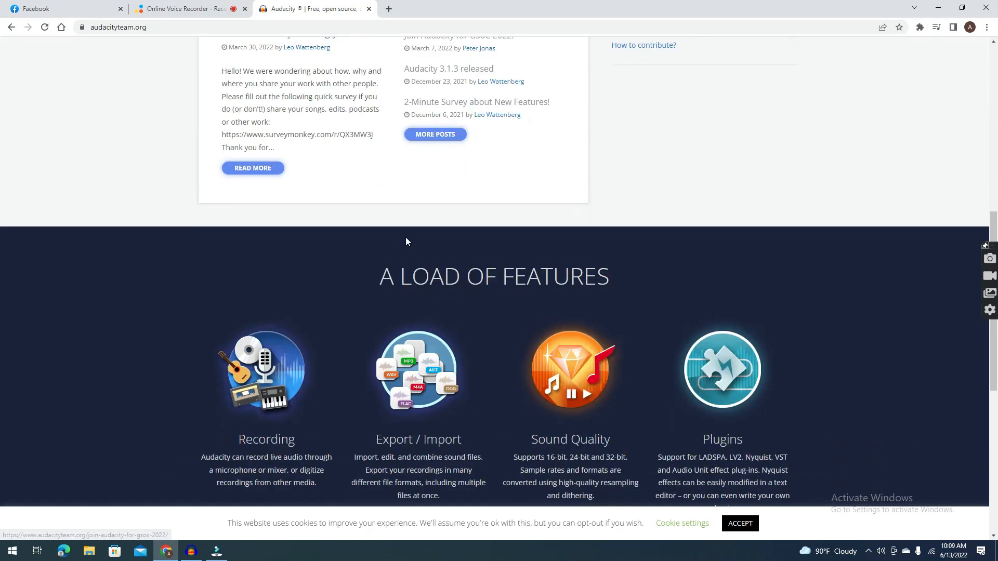
pyautogui.scroll(7, 404, 238)
pyautogui.scroll(3, 400, 243)
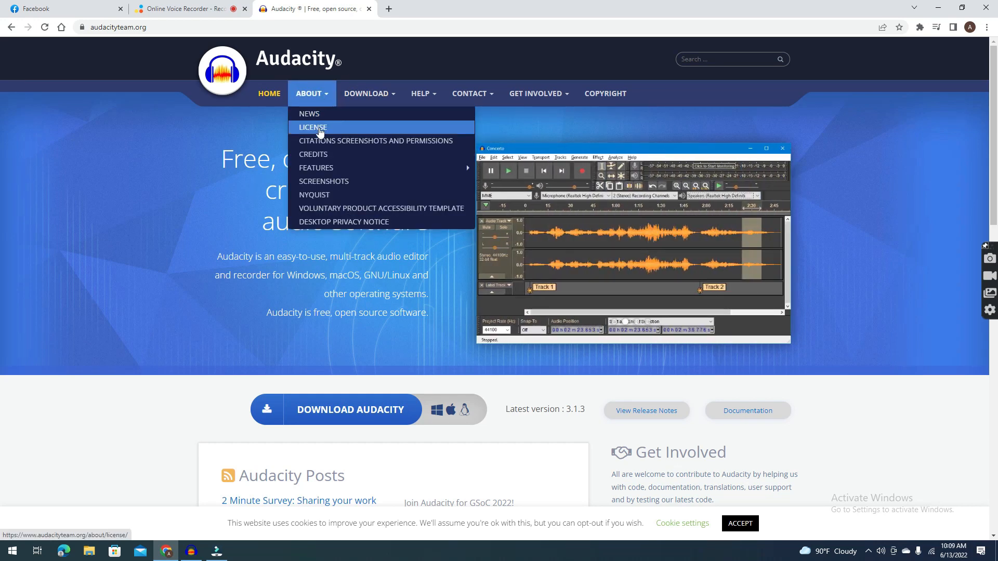
pyautogui.moveTo(378, 101)
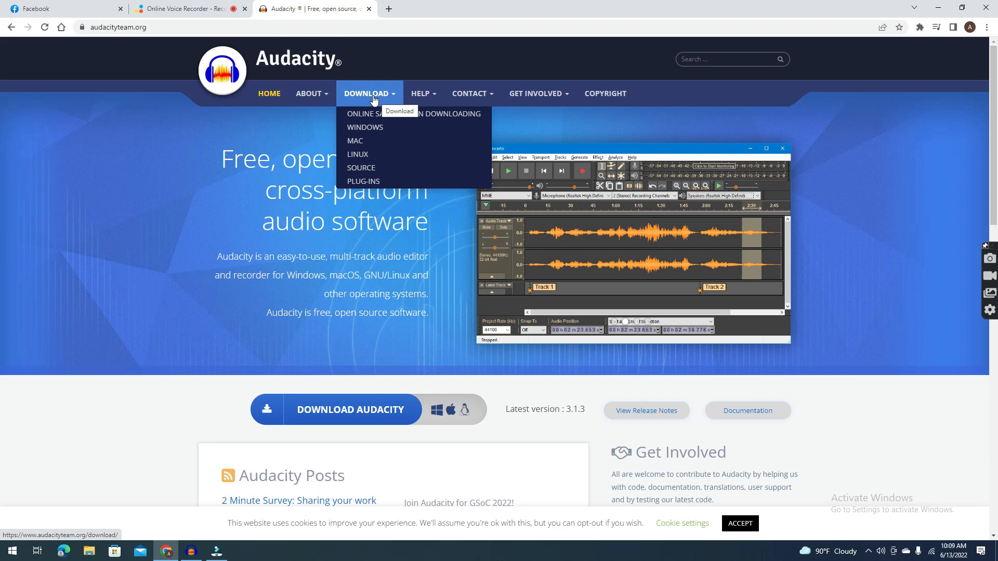
pyautogui.moveTo(425, 104)
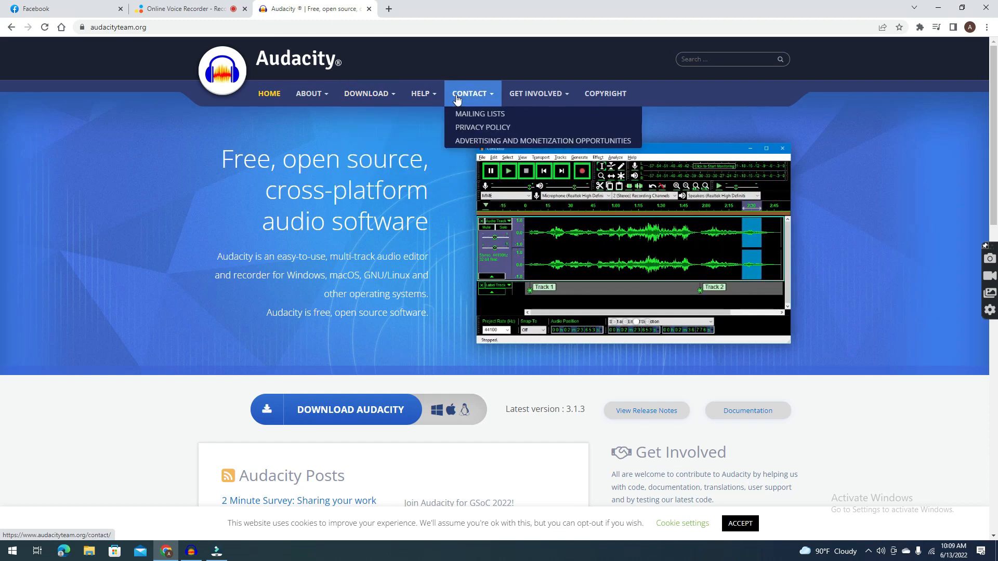
pyautogui.moveTo(532, 99)
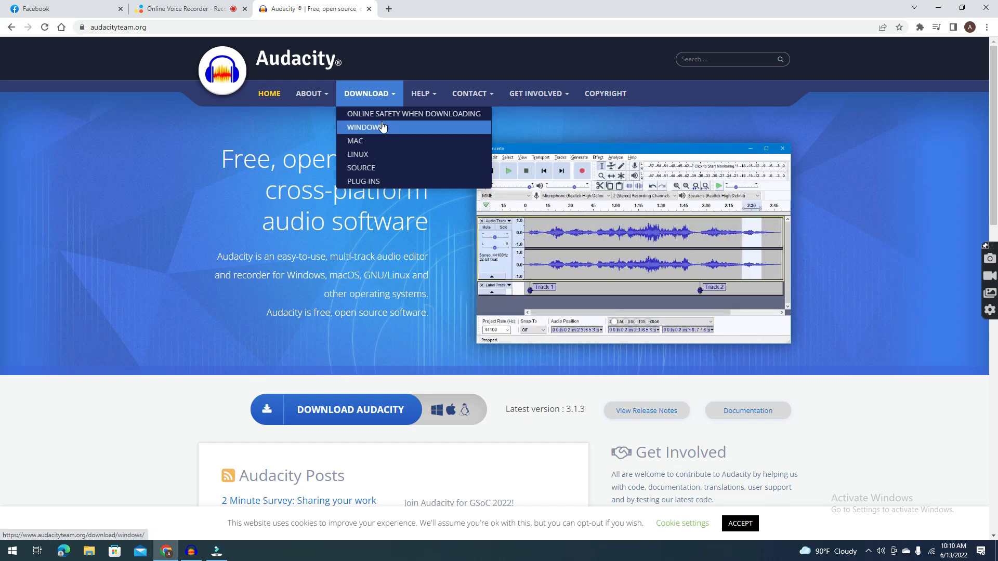
# Step: Start the Audacity installer download for Windows, keeping the flagged file, and cancel the download in progress
pyautogui.click(380, 122)
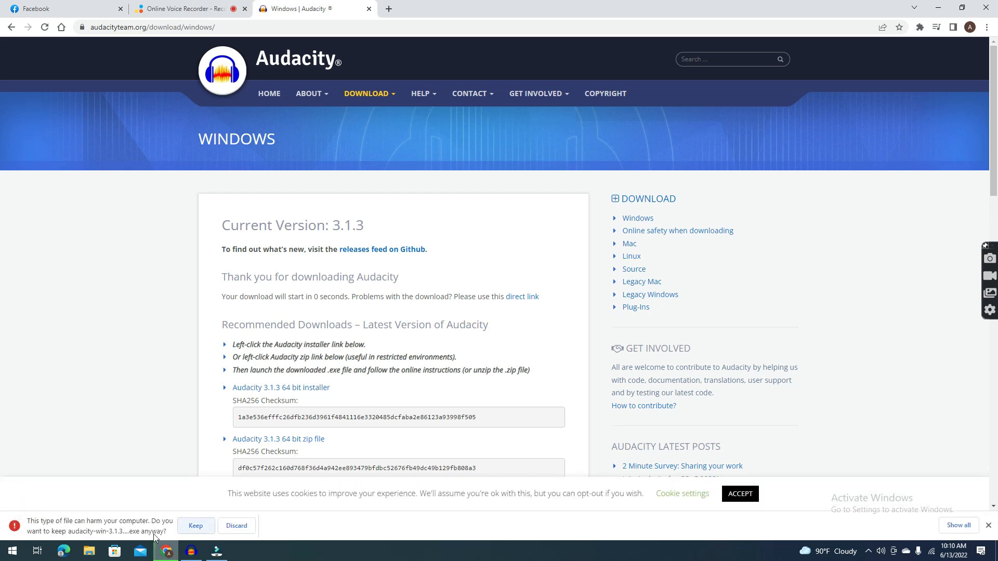
pyautogui.click(196, 526)
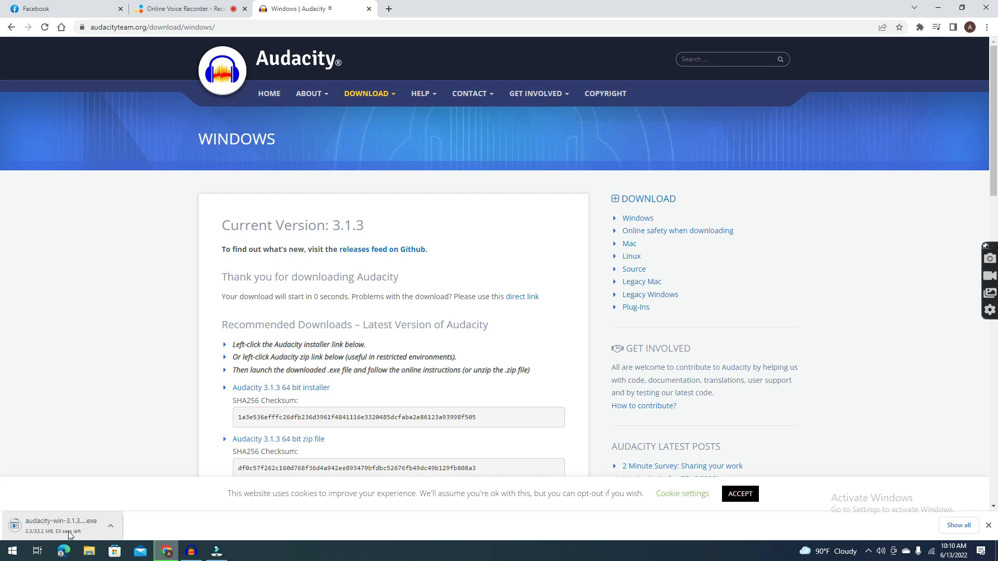
pyautogui.click(117, 527)
pyautogui.click(127, 509)
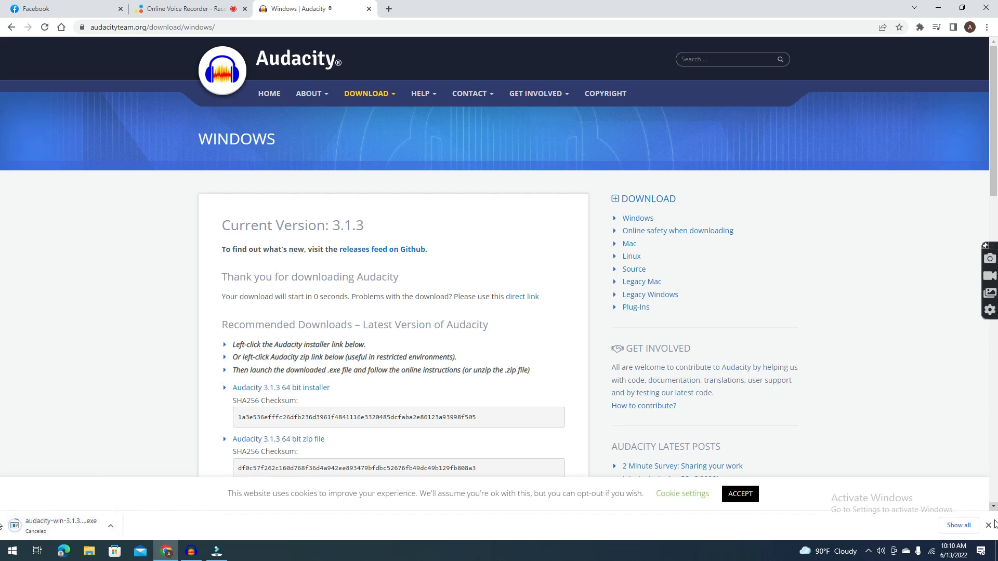
# Step: Examine the Windows download page for its recommended installers, optional downloads and system requirements
pyautogui.scroll(-8, 264, 314)
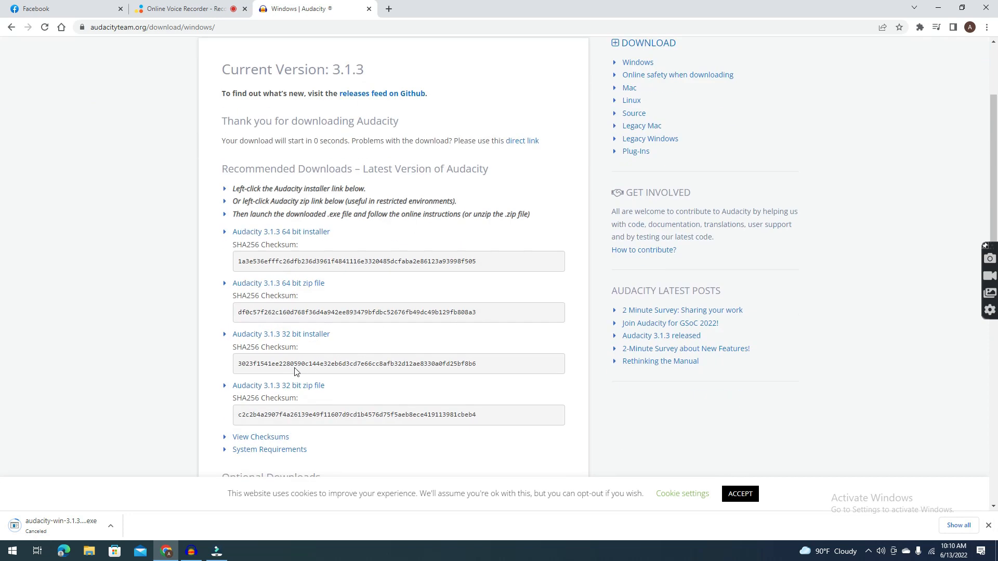
pyautogui.scroll(-2, 517, 326)
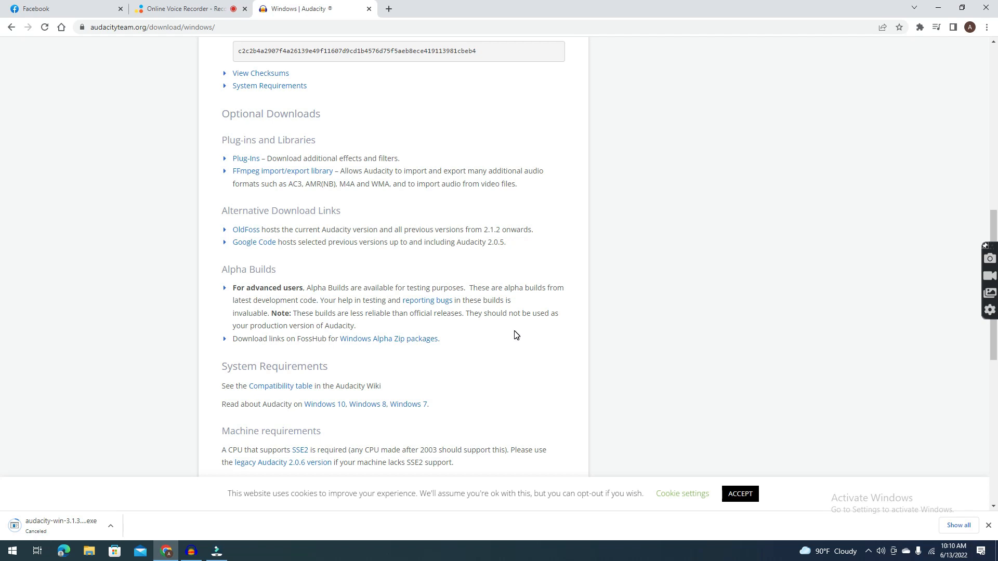
pyautogui.scroll(-1, 515, 337)
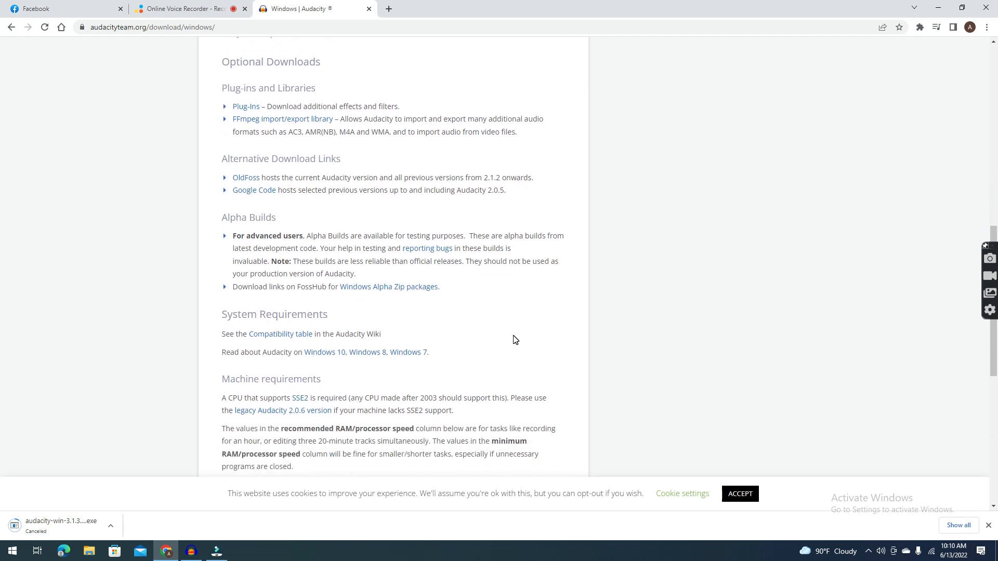
pyautogui.scroll(-5, 506, 341)
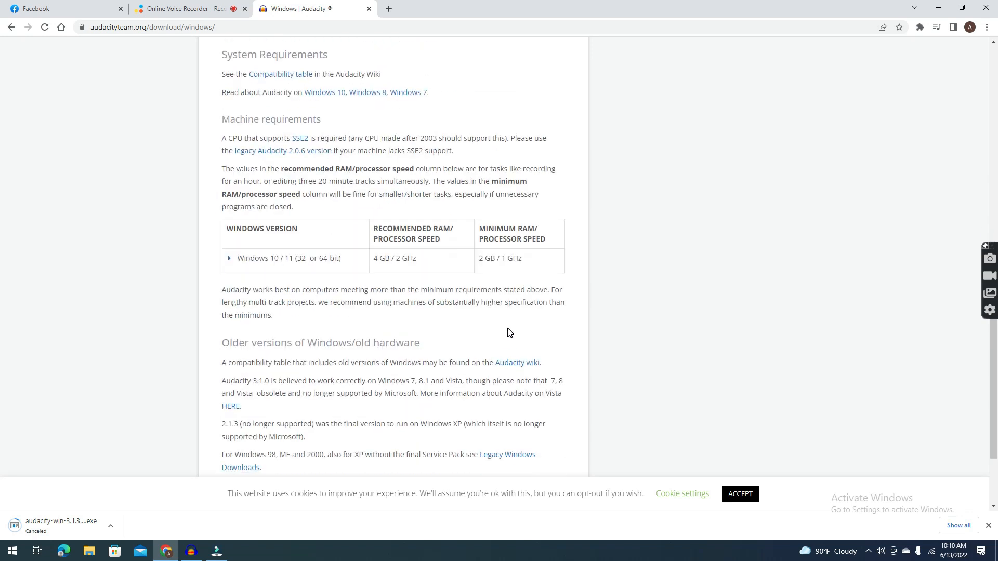
pyautogui.scroll(12, 512, 331)
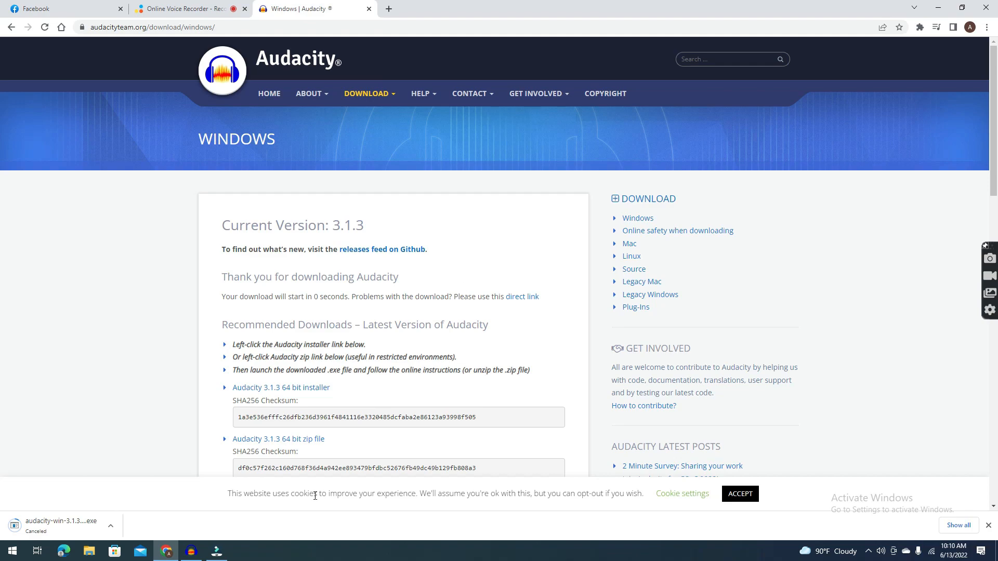
# Step: Switch back to Audacity and look through its file, editing, selection and transport commands
pyautogui.click(191, 551)
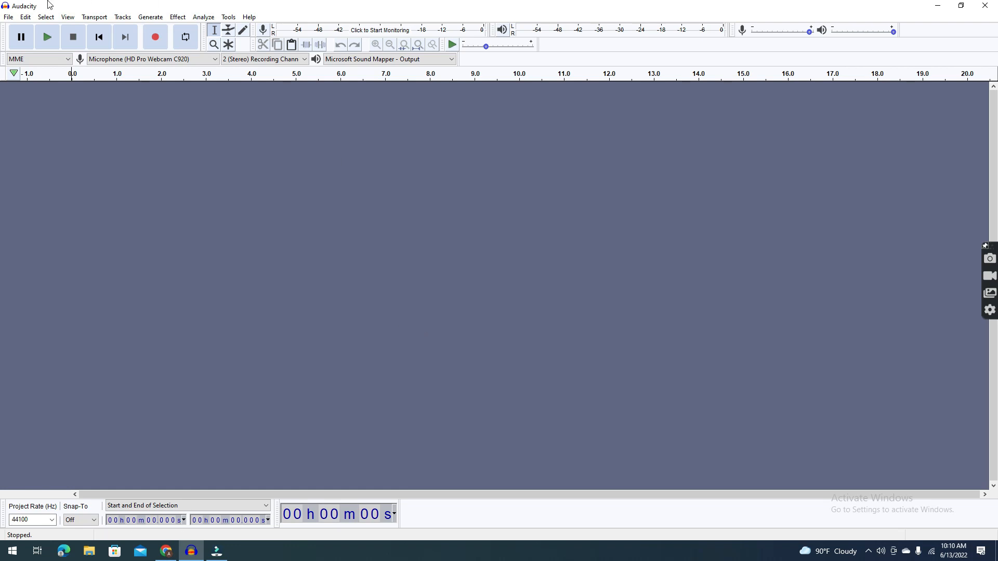
pyautogui.click(9, 16)
pyautogui.click(178, 17)
pyautogui.click(9, 17)
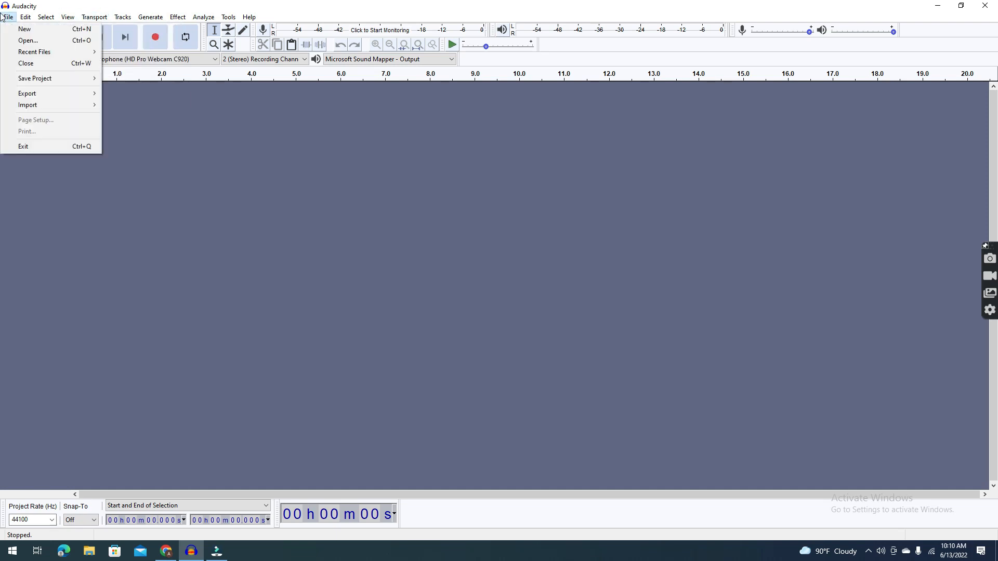
pyautogui.click(26, 17)
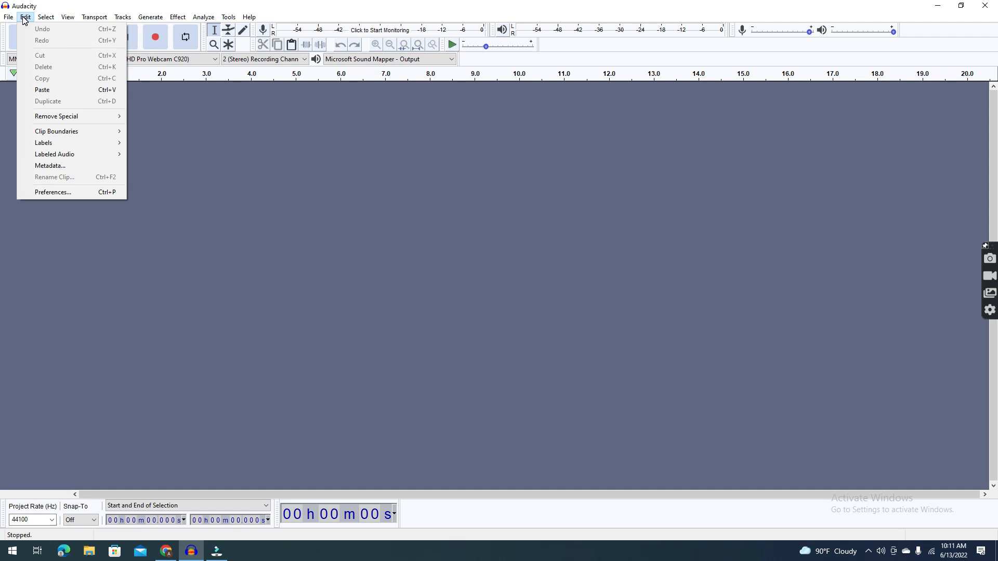
pyautogui.moveTo(48, 15)
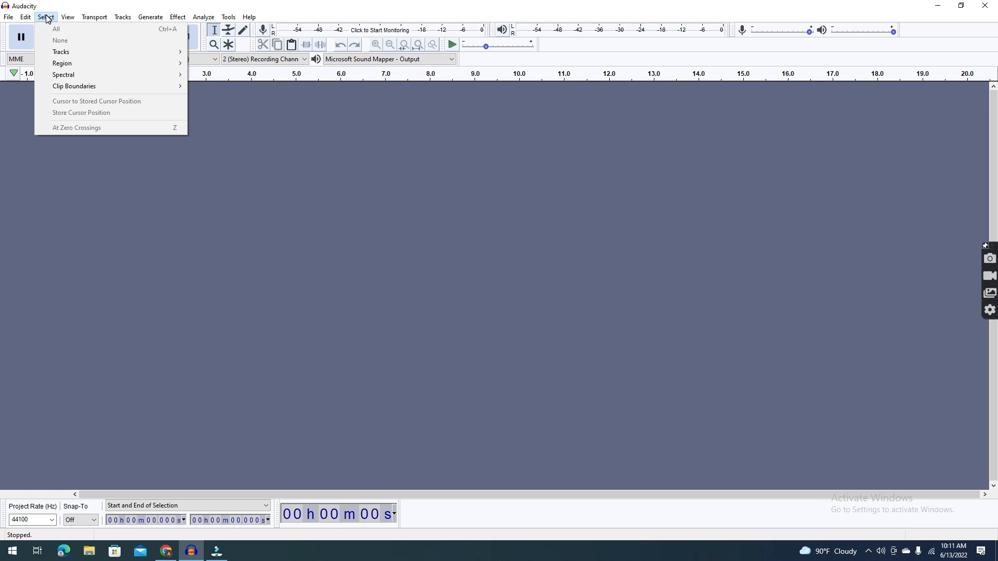
pyautogui.moveTo(95, 17)
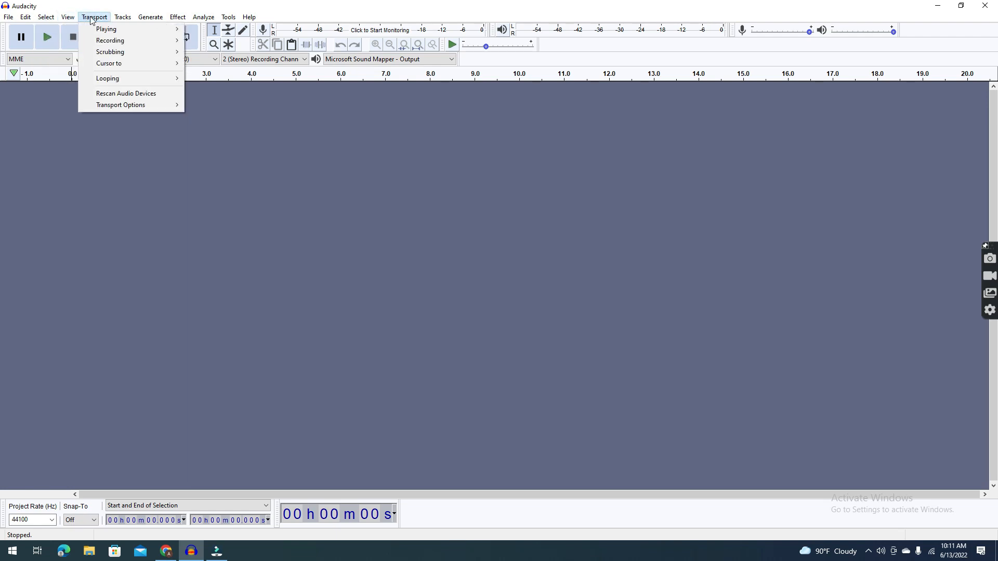
pyautogui.click(518, 243)
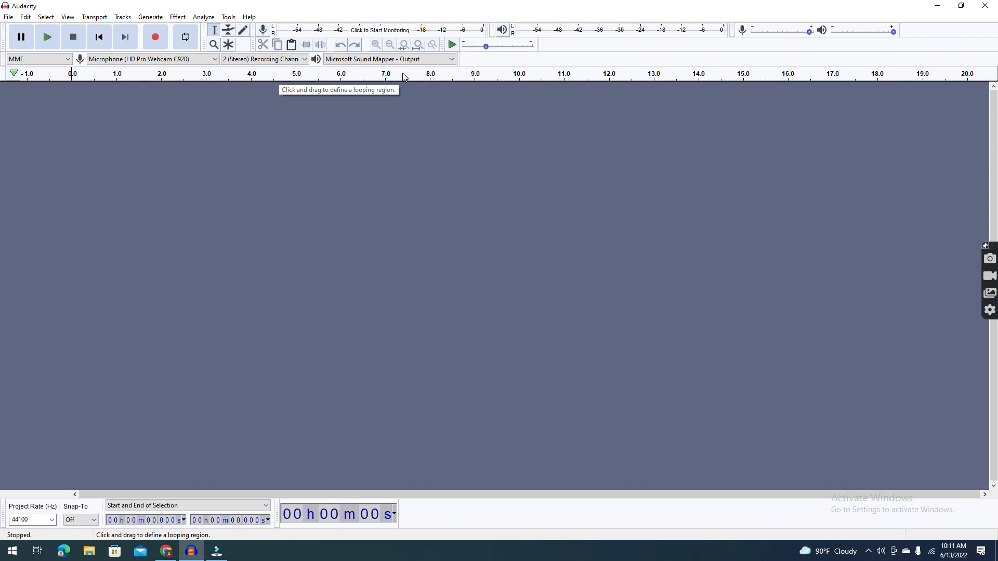
# Step: Set the recording device to Microphone (Realtek(R) Audio) and record a stereo voice track of about 37 seconds
pyautogui.click(151, 60)
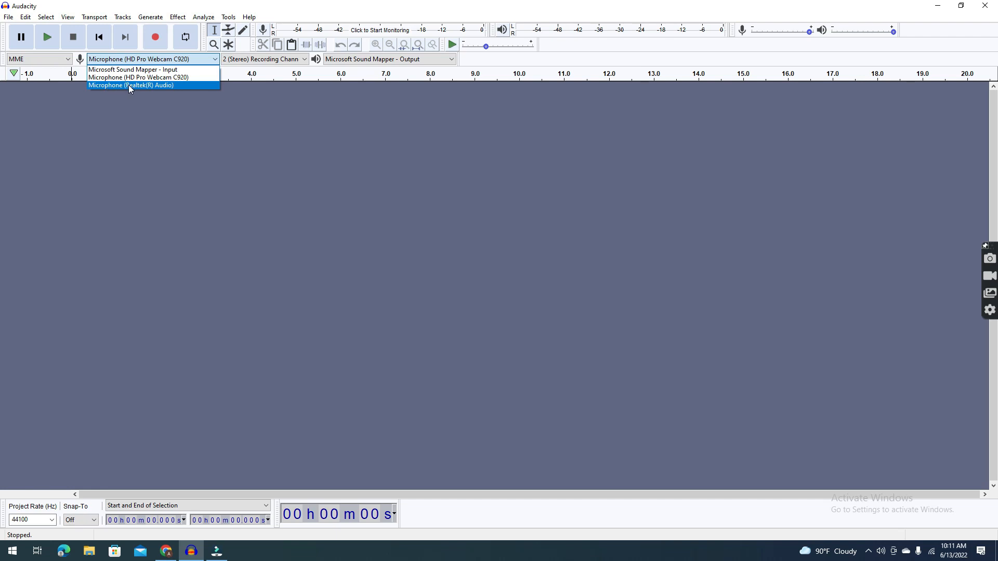
pyautogui.click(152, 86)
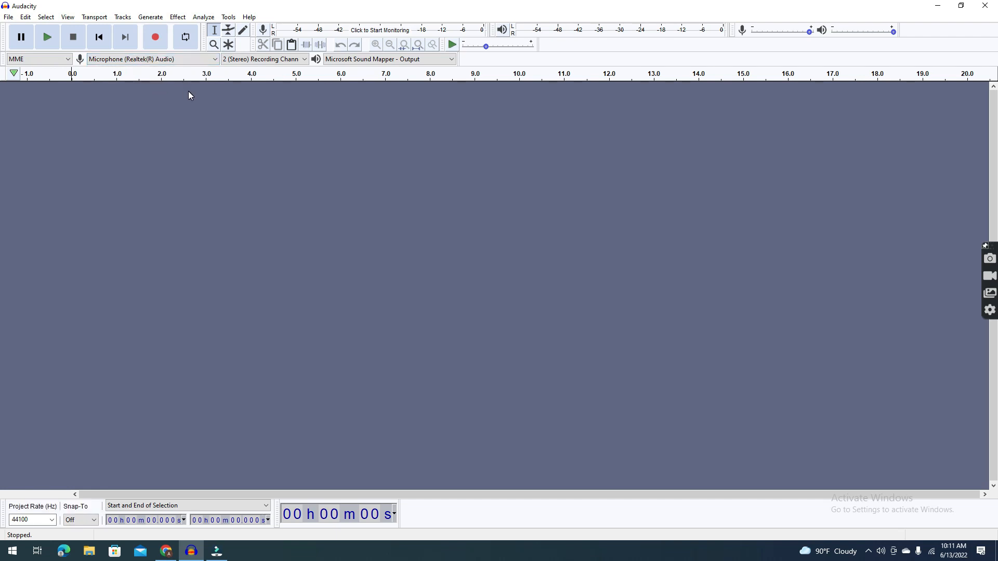
pyautogui.click(157, 39)
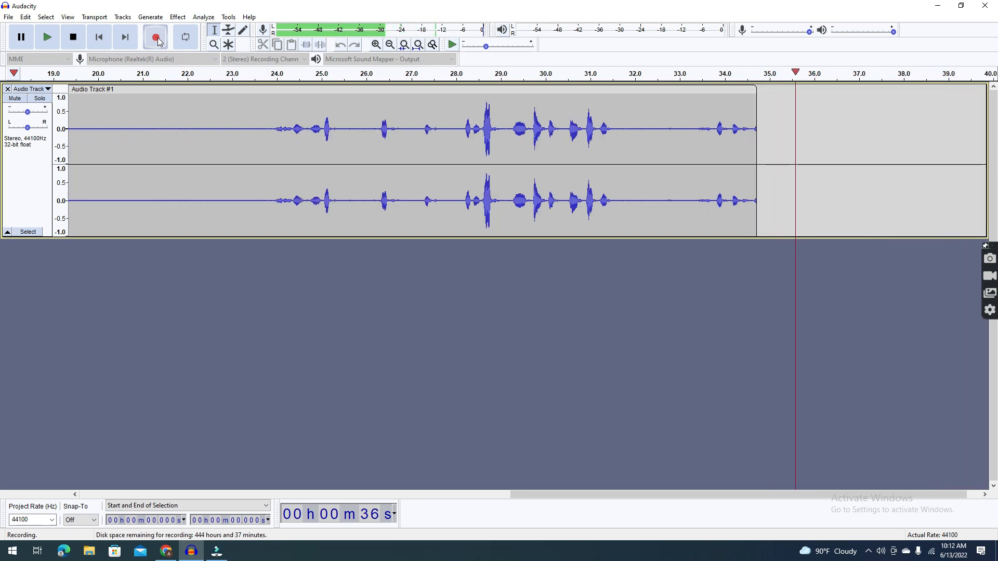
pyautogui.press('space')
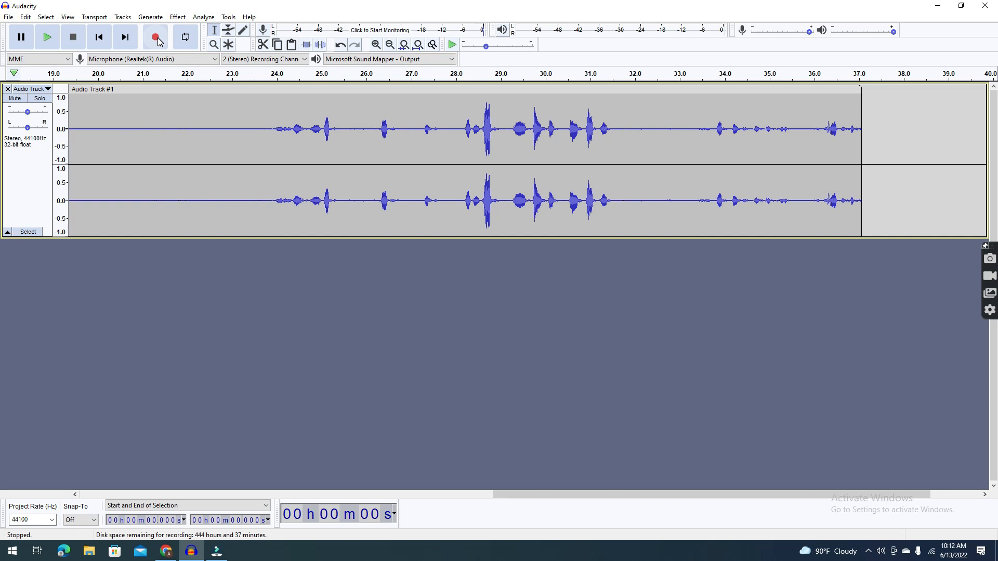
# Step: Examine the recorded waveform from start to end, looking closely at the quiet passage around 26.1 s
pyautogui.moveTo(684, 490); pyautogui.dragTo(198, 369)
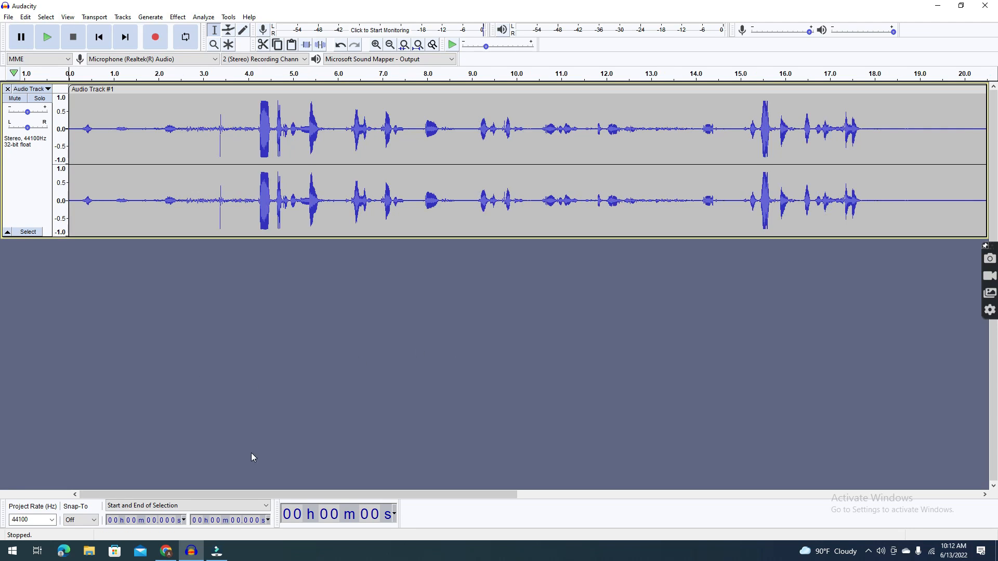
pyautogui.moveTo(247, 497); pyautogui.dragTo(601, 475)
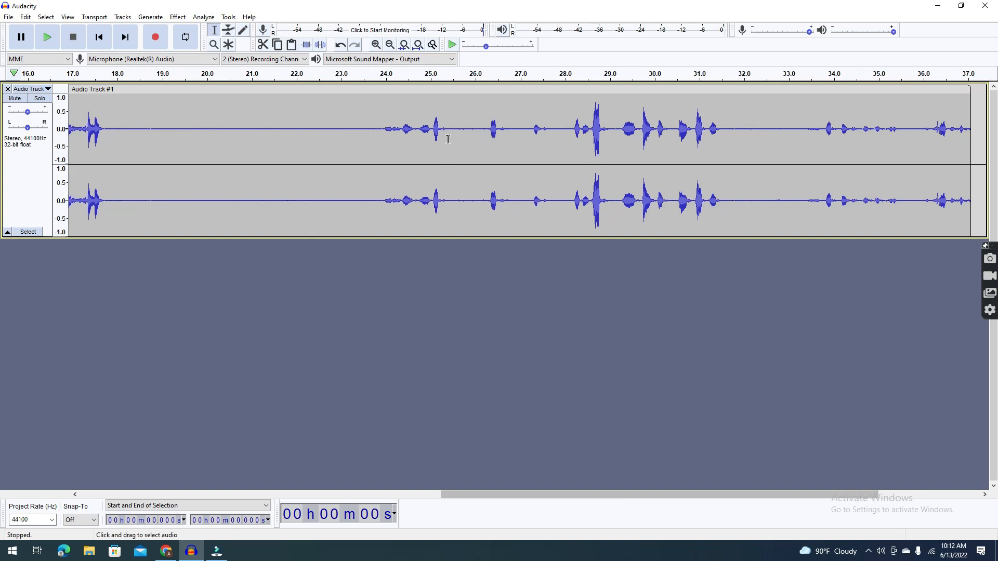
pyautogui.moveTo(446, 128); pyautogui.dragTo(472, 128)
pyautogui.click(480, 130)
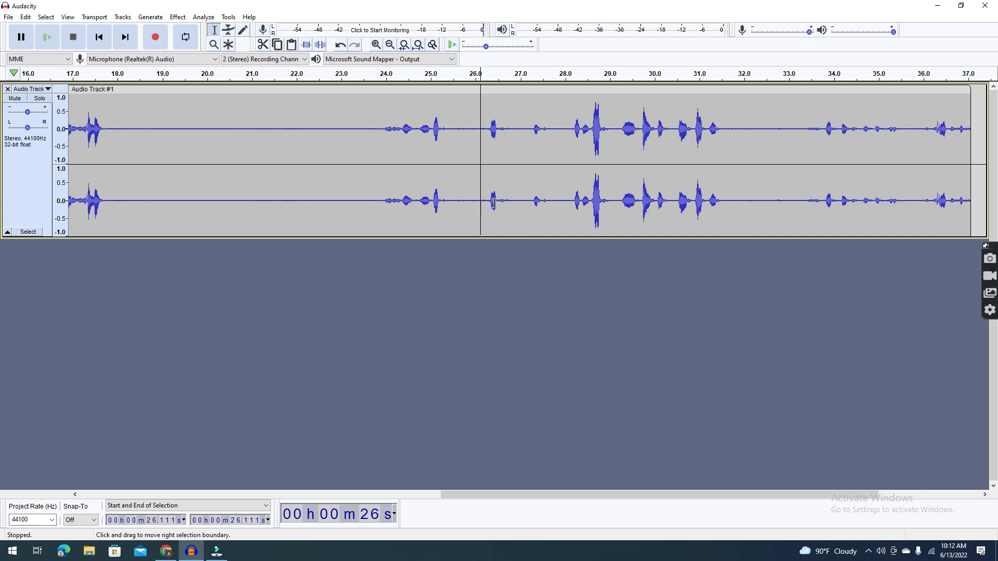
pyautogui.hotkey('ctrl', '1')
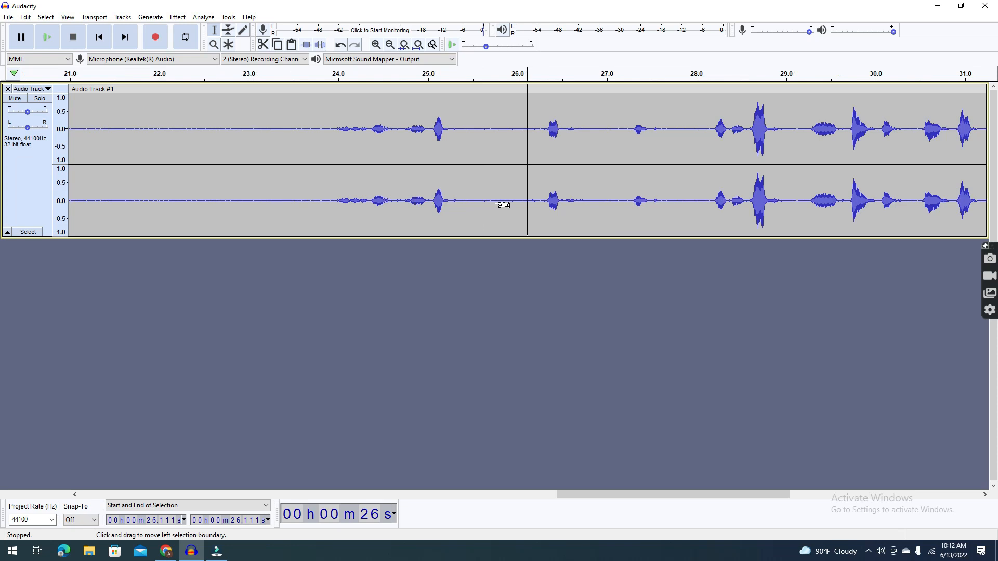
pyautogui.hotkey('ctrl', '1')
pyautogui.hotkey('ctrl', '1')
pyautogui.hotkey('ctrl', '1')
pyautogui.hotkey('ctrl', '1')
pyautogui.hotkey('ctrl', '1')
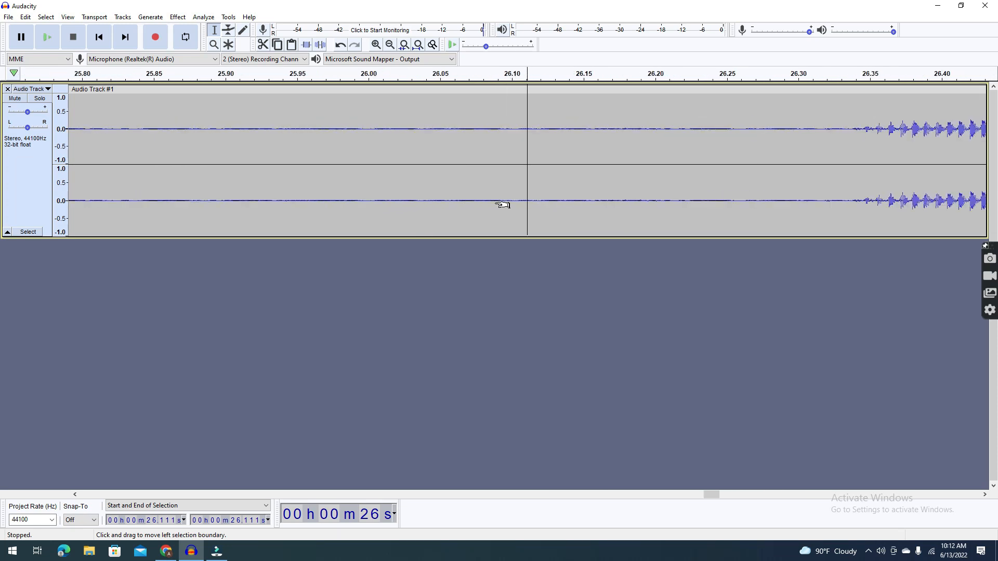
pyautogui.hotkey('ctrl', '1')
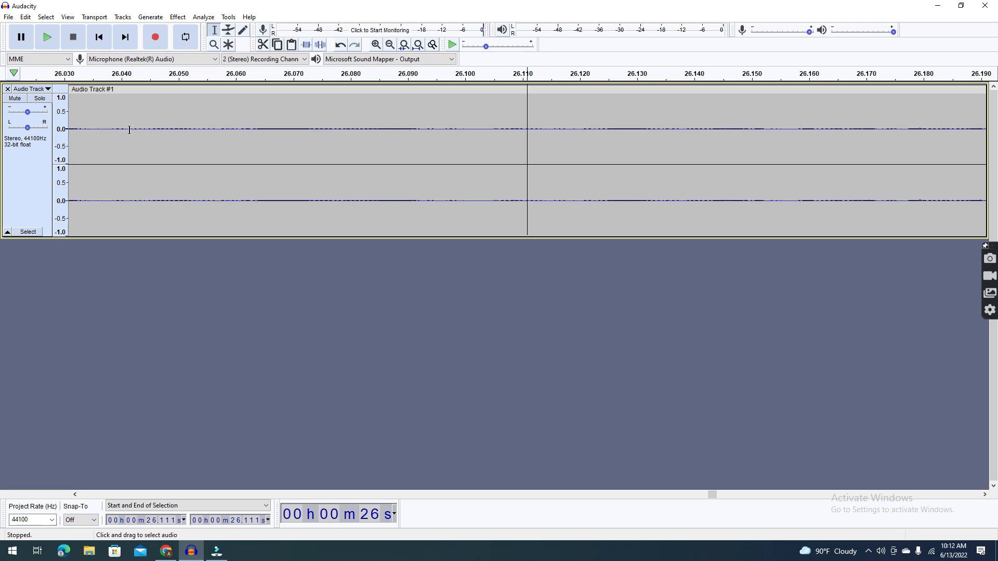
pyautogui.moveTo(129, 129); pyautogui.dragTo(591, 170)
pyautogui.click(591, 172)
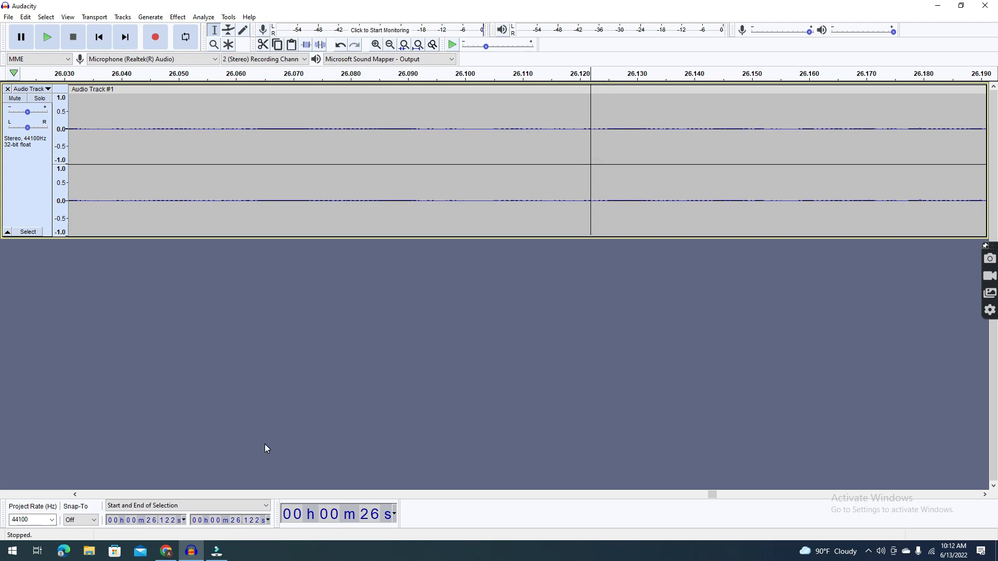
# Step: Select the silent stretch of the track from about 18.46 s to 21.37 s
pyautogui.hotkey('ctrl', '2')
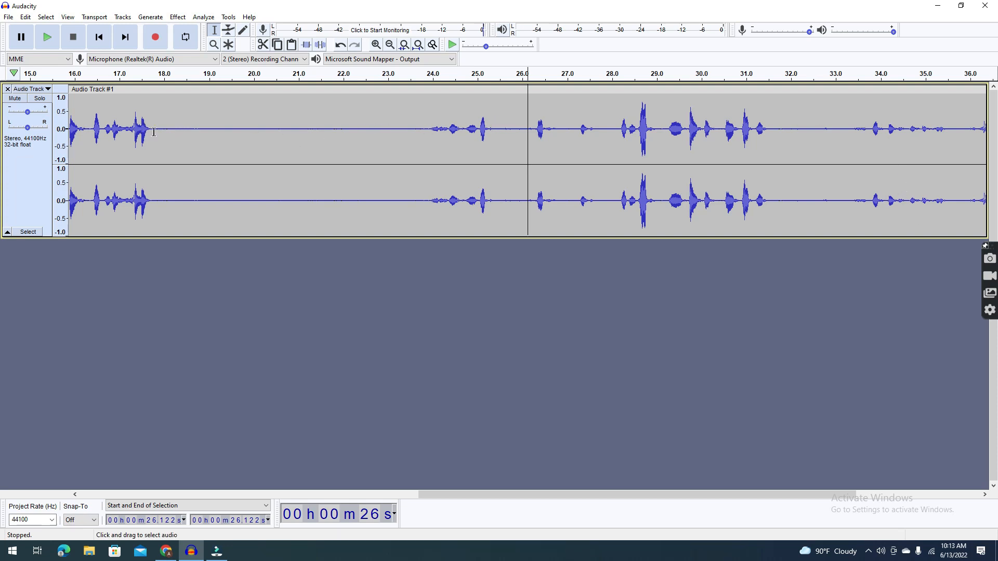
pyautogui.moveTo(336, 203); pyautogui.dragTo(230, 201)
pyautogui.click(208, 137)
pyautogui.moveTo(177, 138); pyautogui.dragTo(338, 142)
pyautogui.click(346, 140)
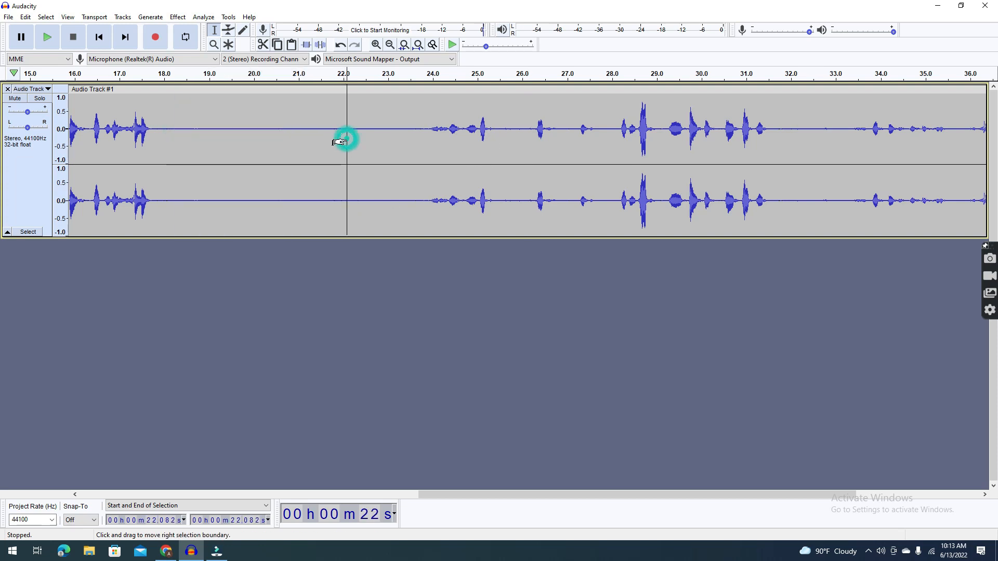
pyautogui.moveTo(184, 125); pyautogui.dragTo(315, 137)
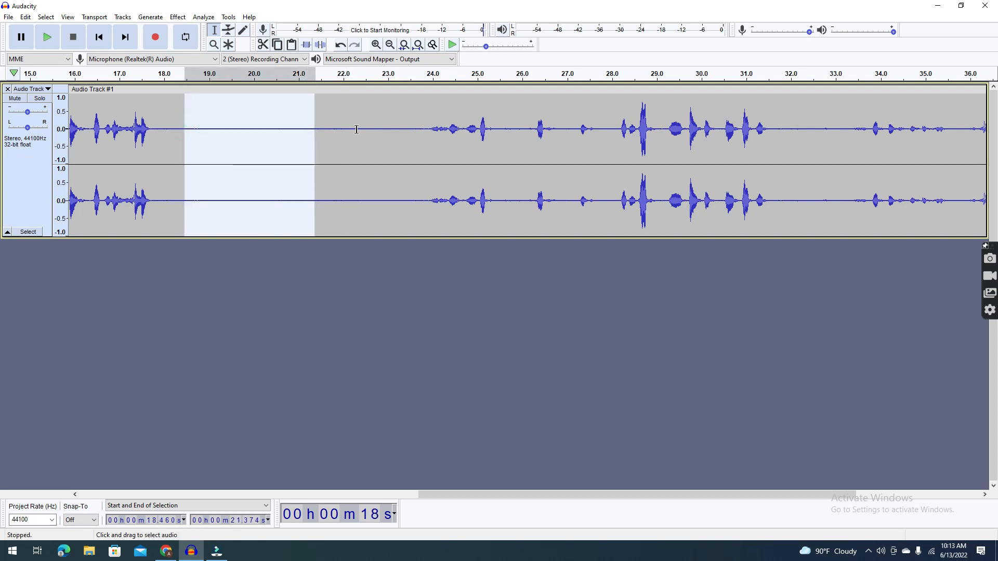
# Step: Capture a noise profile with Noise Reduction from the quiet section between about 19.787 s and 19.982 s
pyautogui.hotkey('ctrl', '1')
pyautogui.hotkey('ctrl', '1')
pyautogui.hotkey('ctrl', '1')
pyautogui.hotkey('ctrl', '1')
pyautogui.hotkey('ctrl', '1')
pyautogui.hotkey('ctrl', '1')
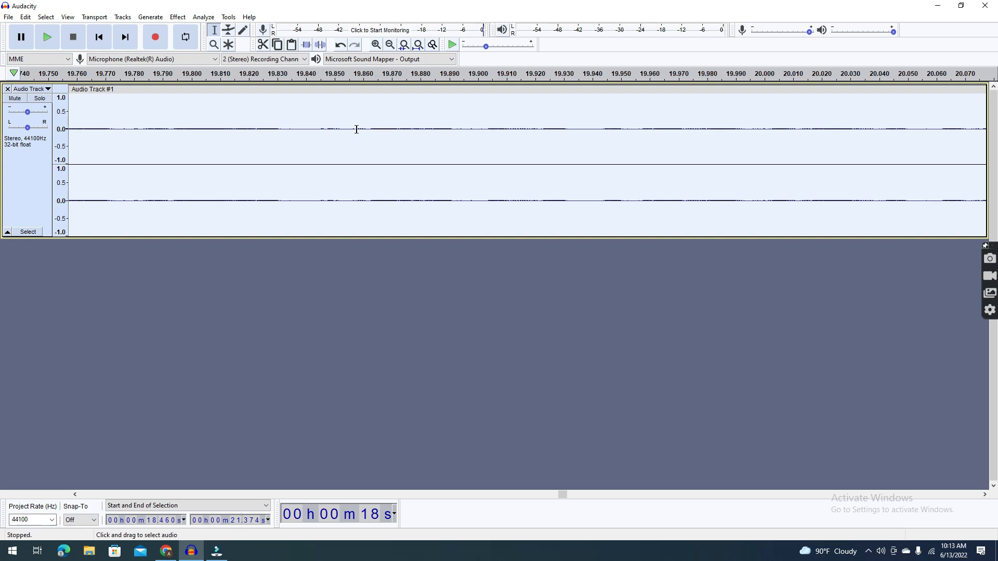
pyautogui.moveTo(251, 135); pyautogui.dragTo(407, 133)
pyautogui.click(261, 137)
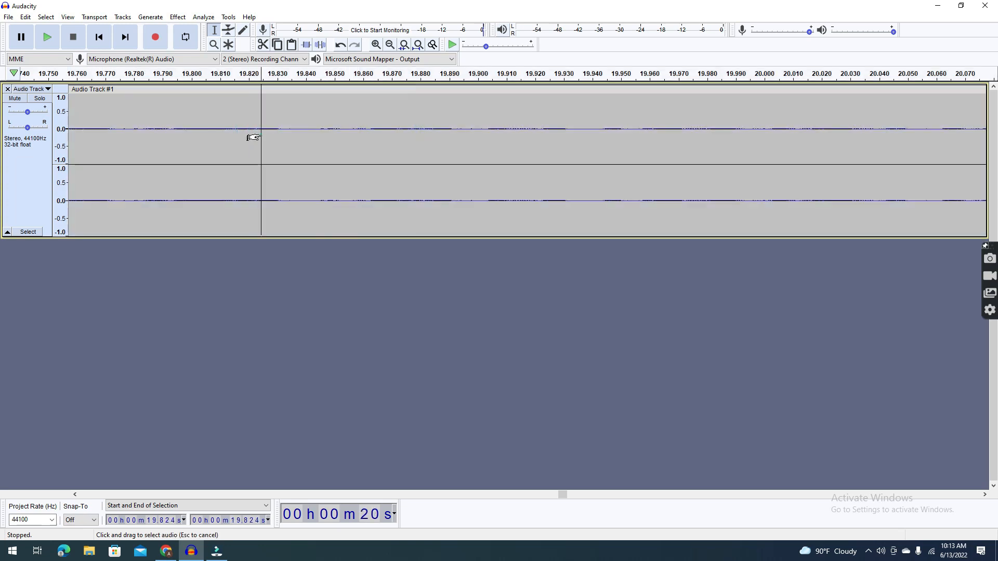
pyautogui.moveTo(154, 129); pyautogui.dragTo(713, 186)
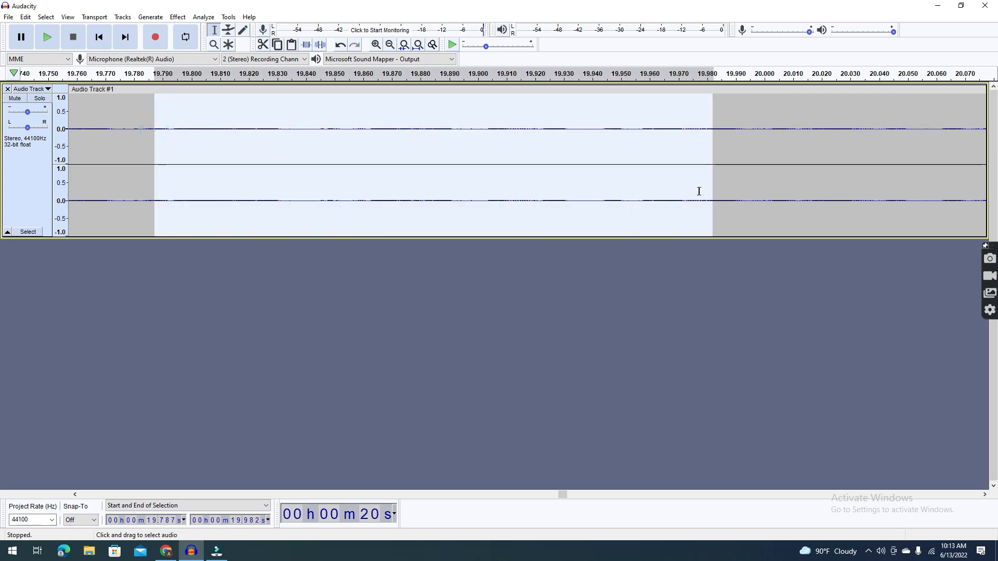
pyautogui.click(177, 18)
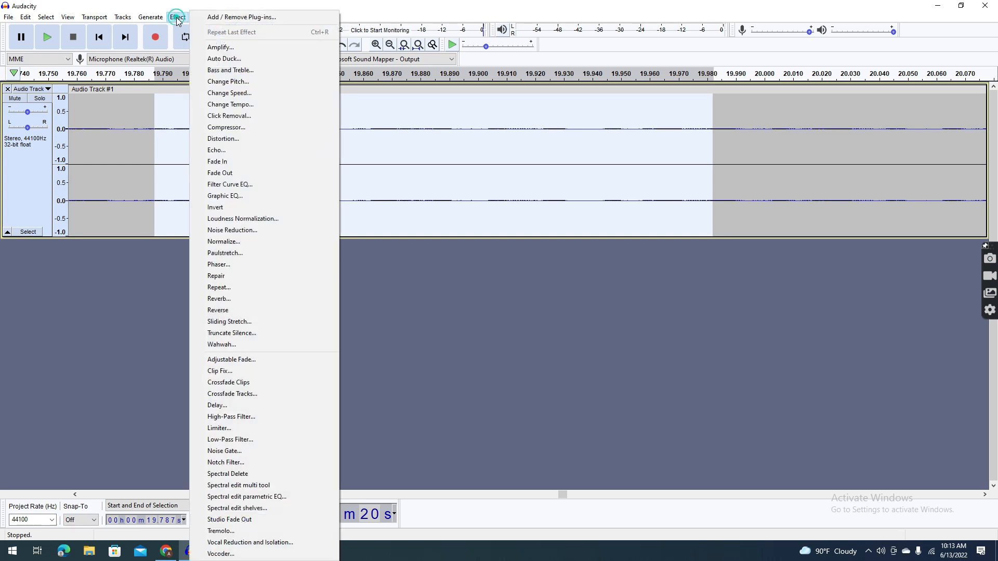
pyautogui.click(251, 233)
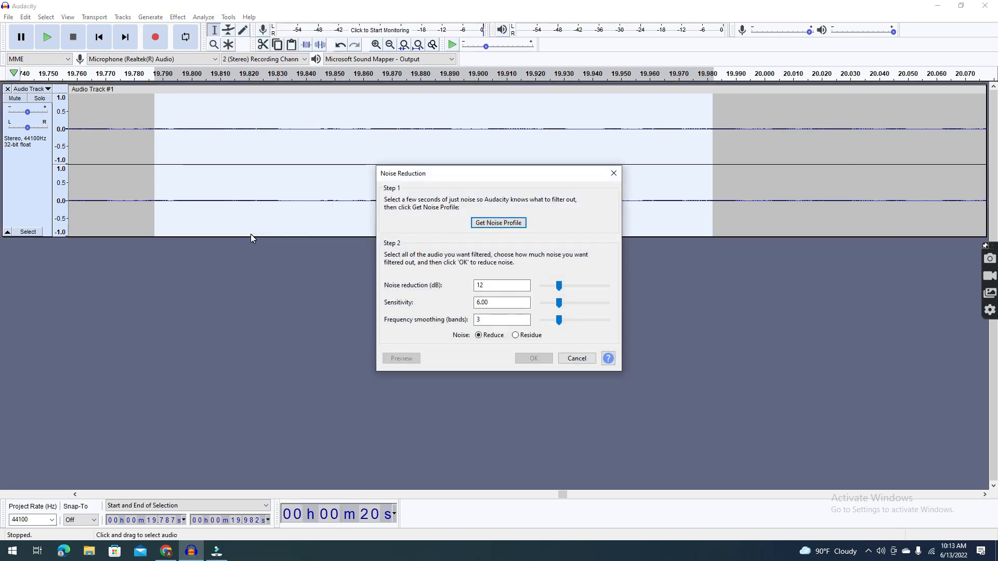
pyautogui.click(495, 227)
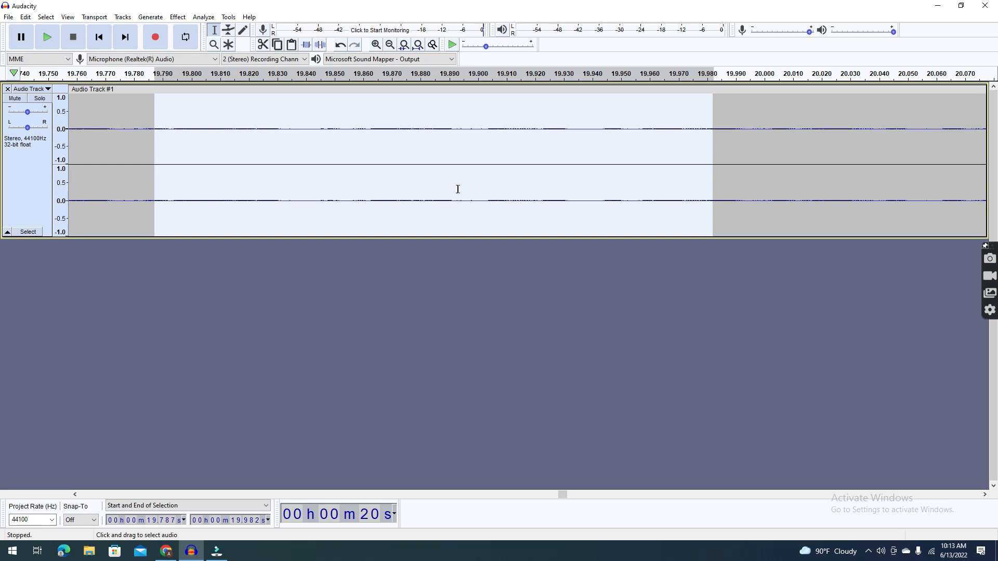
# Step: Apply Noise Reduction to the entire track at 12 dB, sensitivity 6.00 and 3 frequency smoothing bands
pyautogui.hotkey('ctrl', 'a')
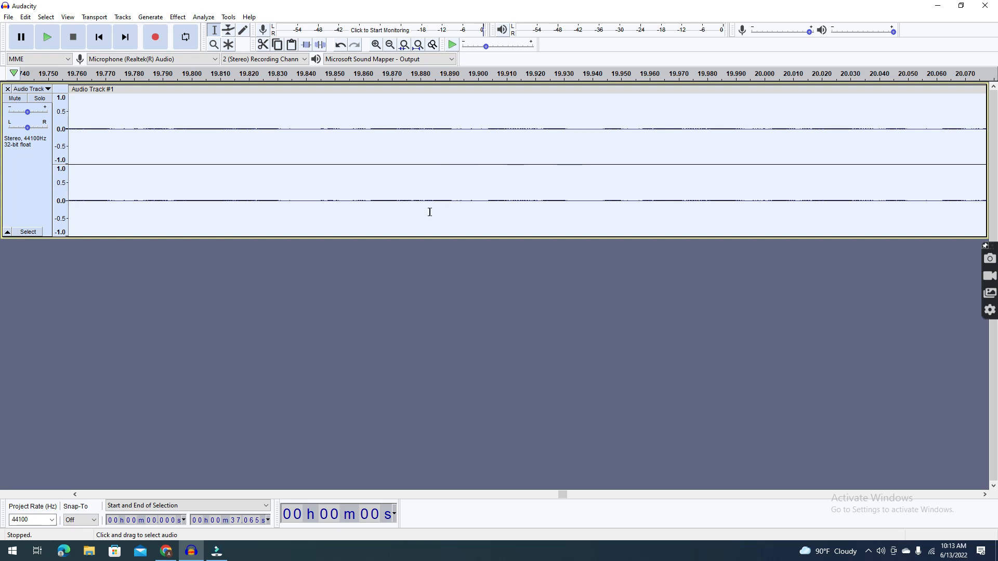
pyautogui.click(179, 18)
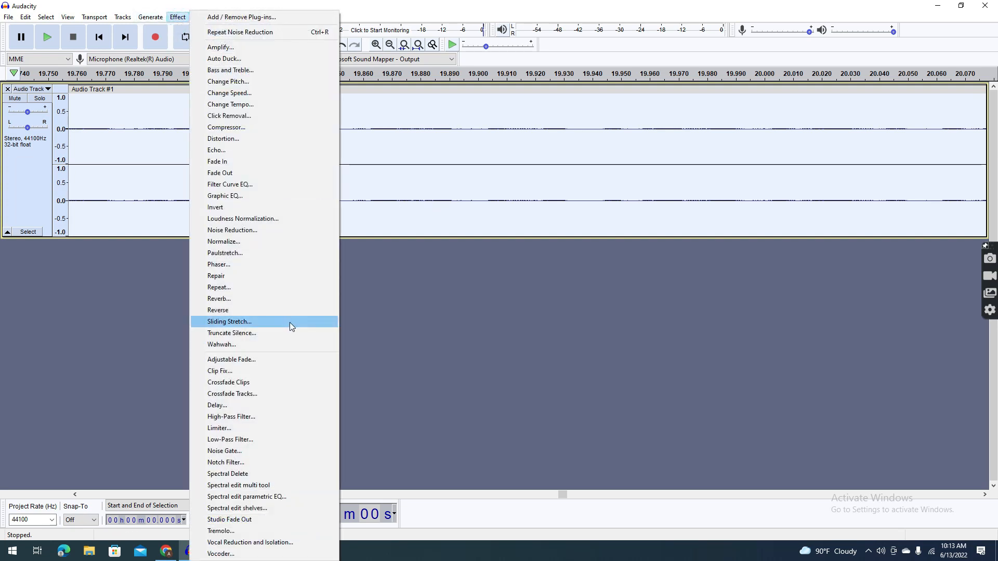
pyautogui.click(247, 231)
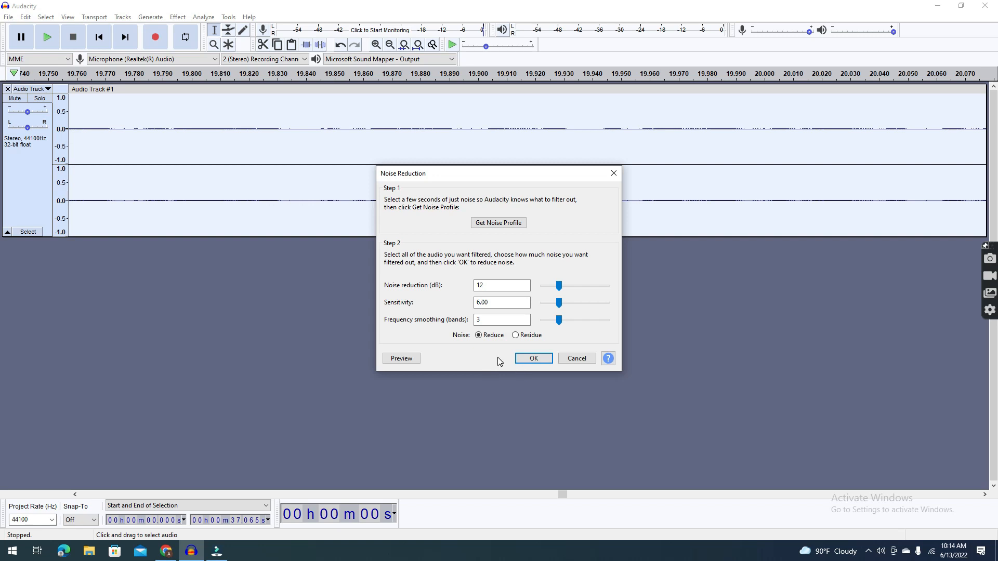
pyautogui.click(531, 358)
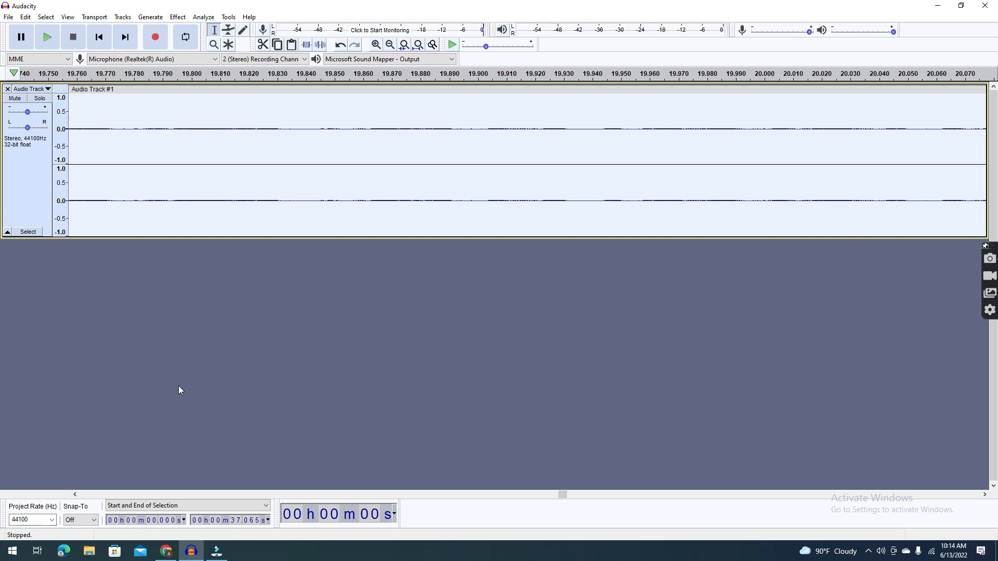
# Step: Capture a new noise profile from the quiet section between about 19.760 s and 20.069 s
pyautogui.moveTo(77, 129); pyautogui.dragTo(963, 201)
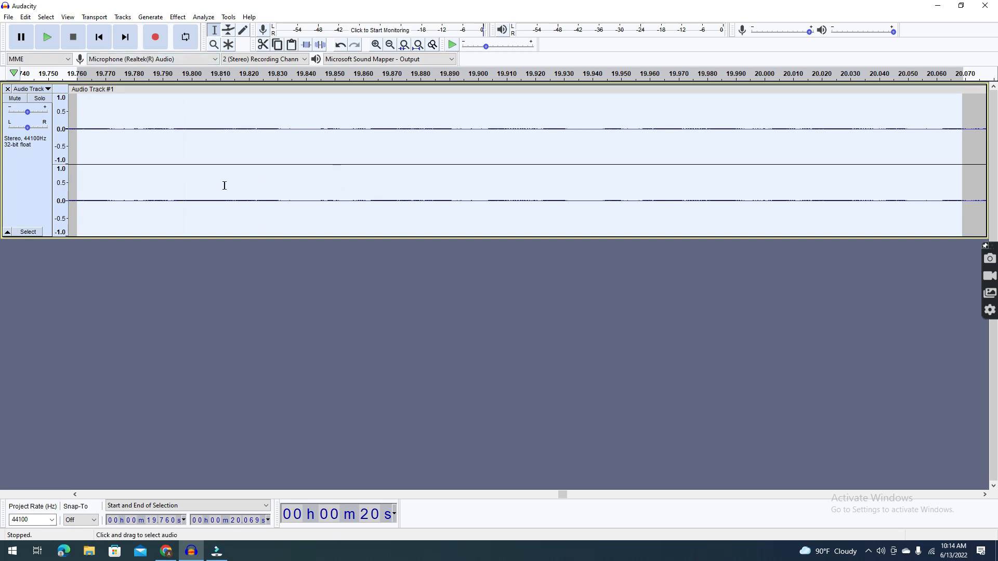
pyautogui.click(174, 17)
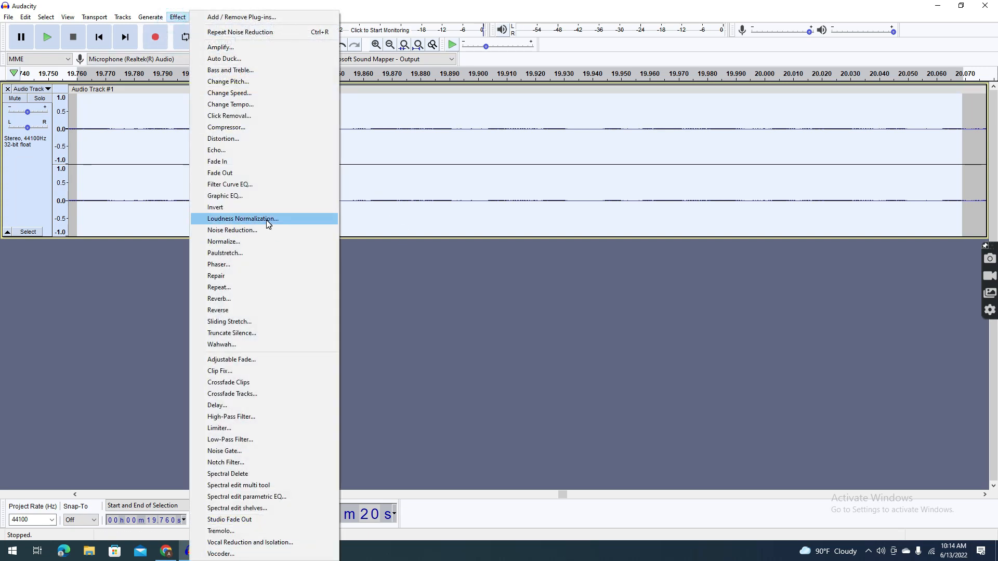
pyautogui.click(261, 231)
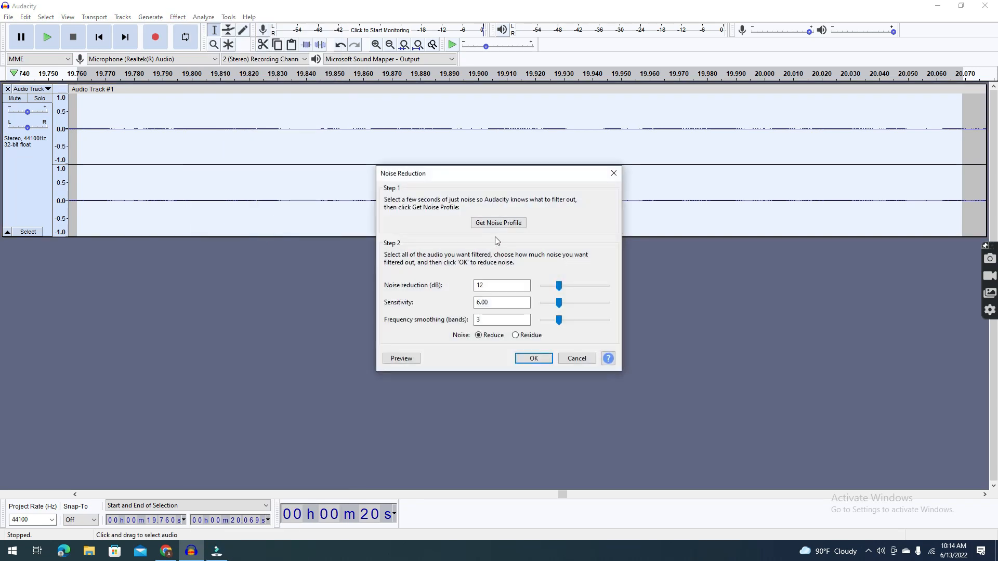
pyautogui.click(494, 224)
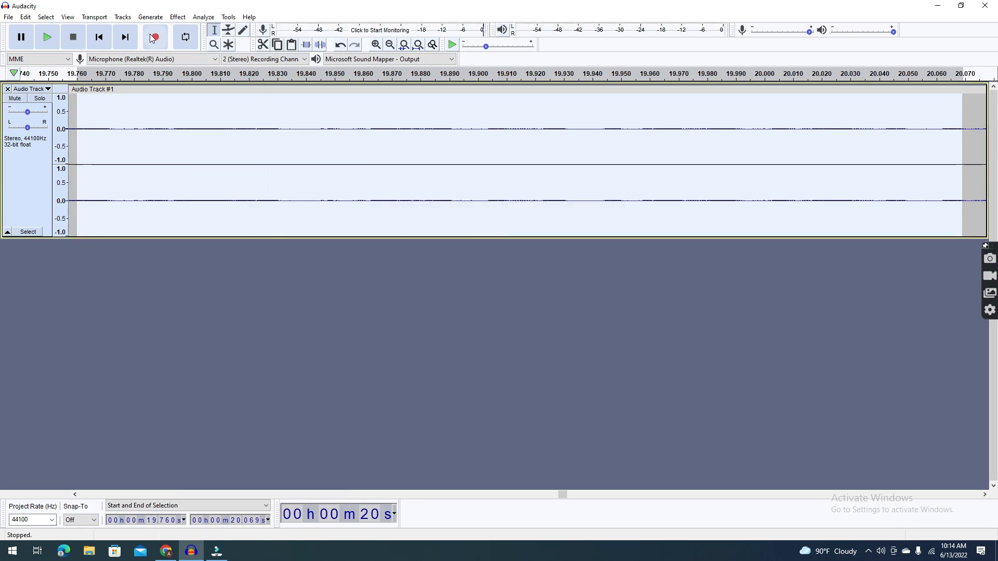
# Step: Apply Noise Reduction again to the whole track at 12 dB, using the newly captured noise profile
pyautogui.hotkey('ctrl', 'a')
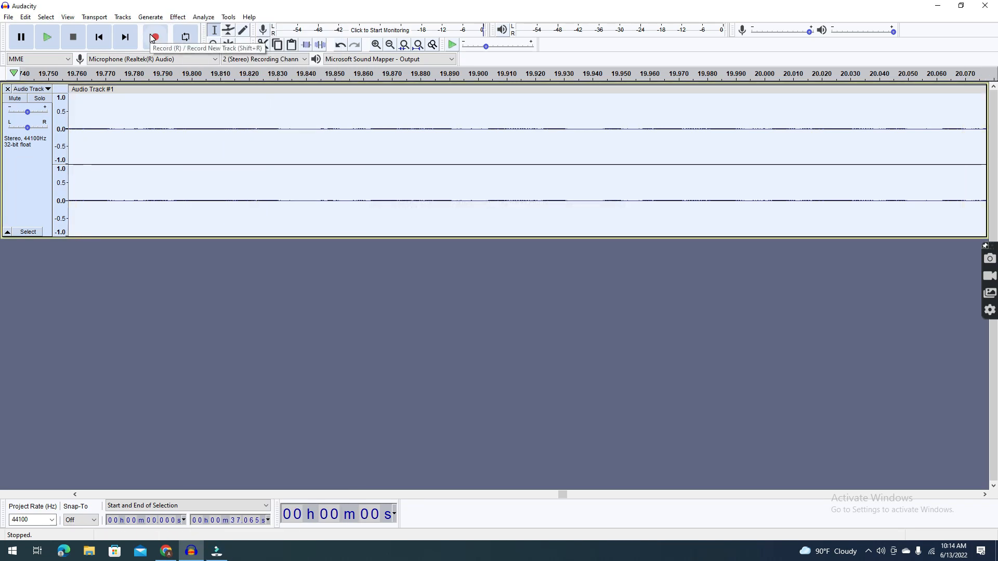
pyautogui.click(180, 21)
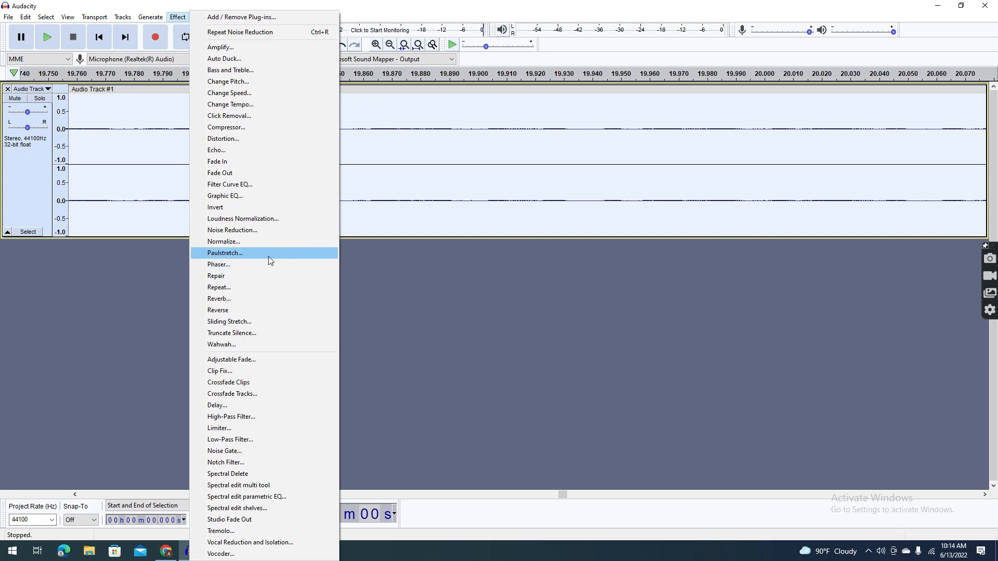
pyautogui.click(257, 233)
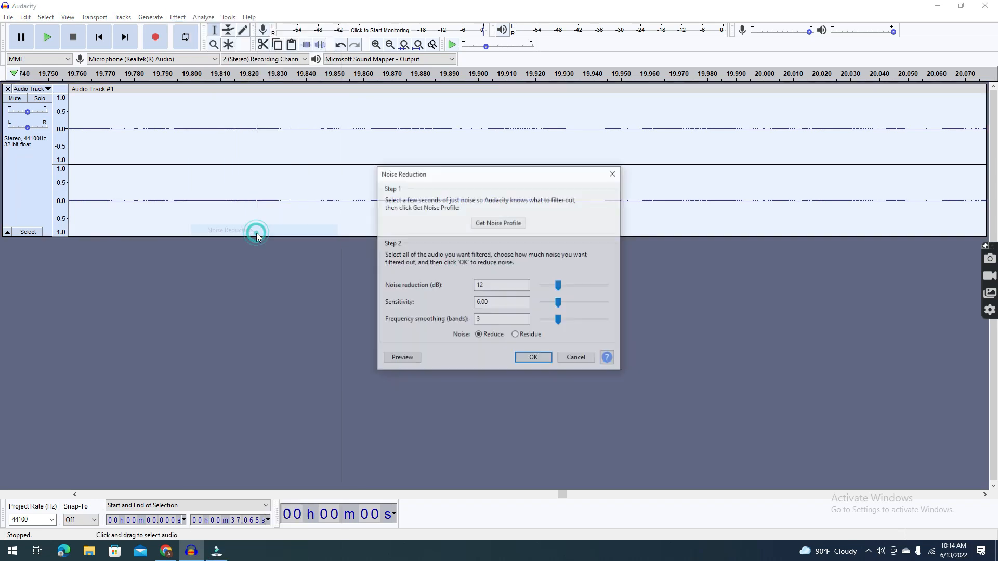
pyautogui.click(534, 359)
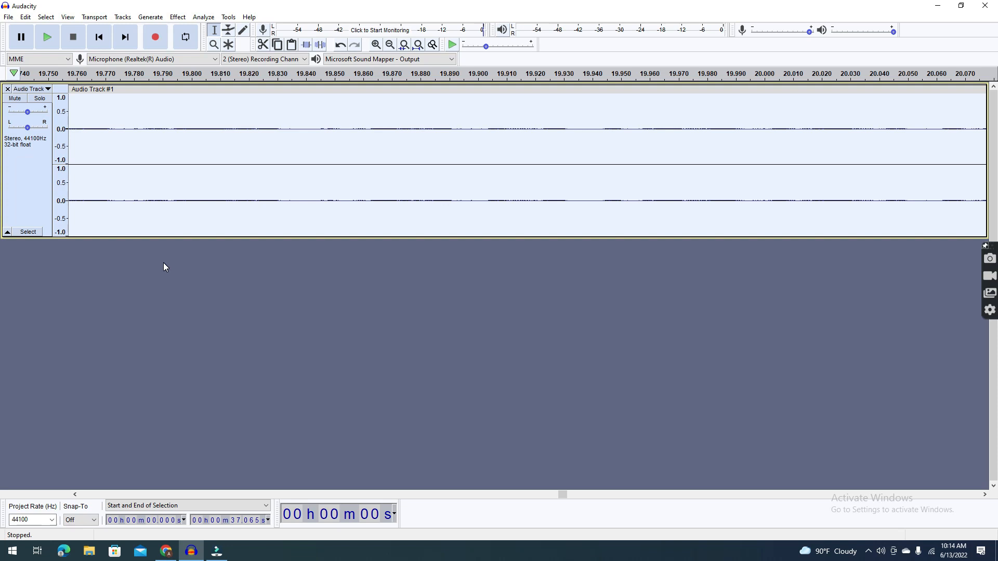
pyautogui.hotkey('ctrl', 'f')
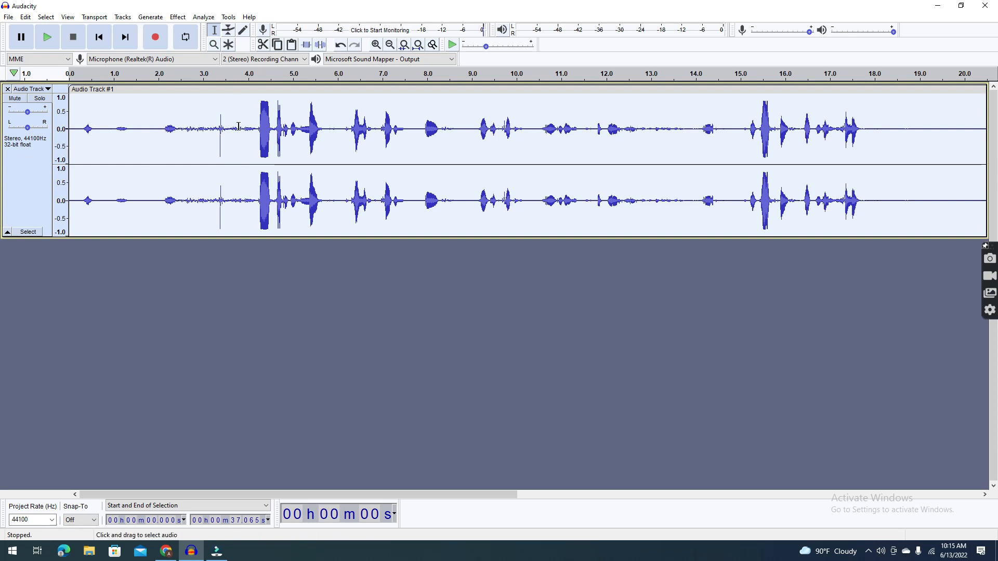
pyautogui.moveTo(239, 131); pyautogui.dragTo(69, 131)
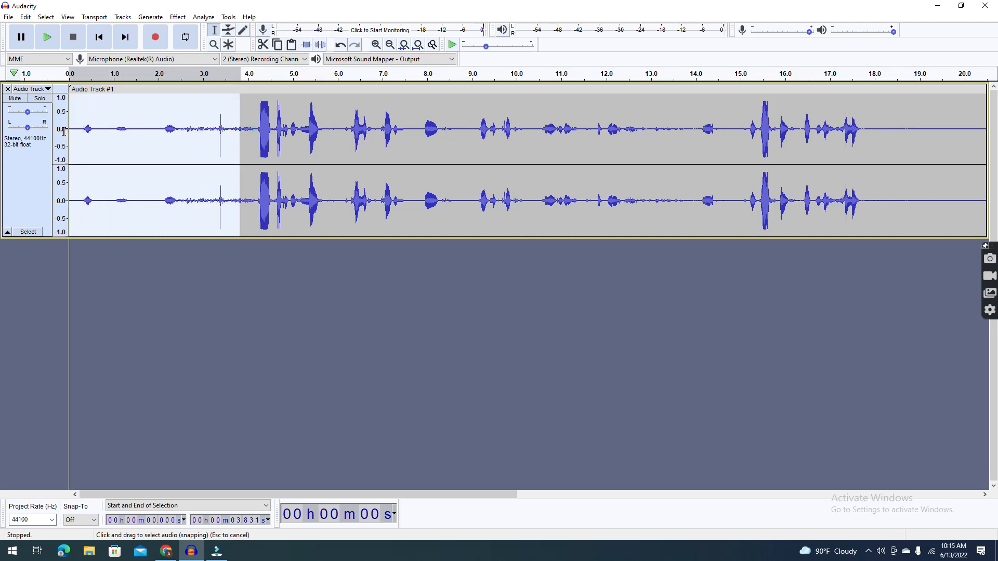
pyautogui.click(176, 129)
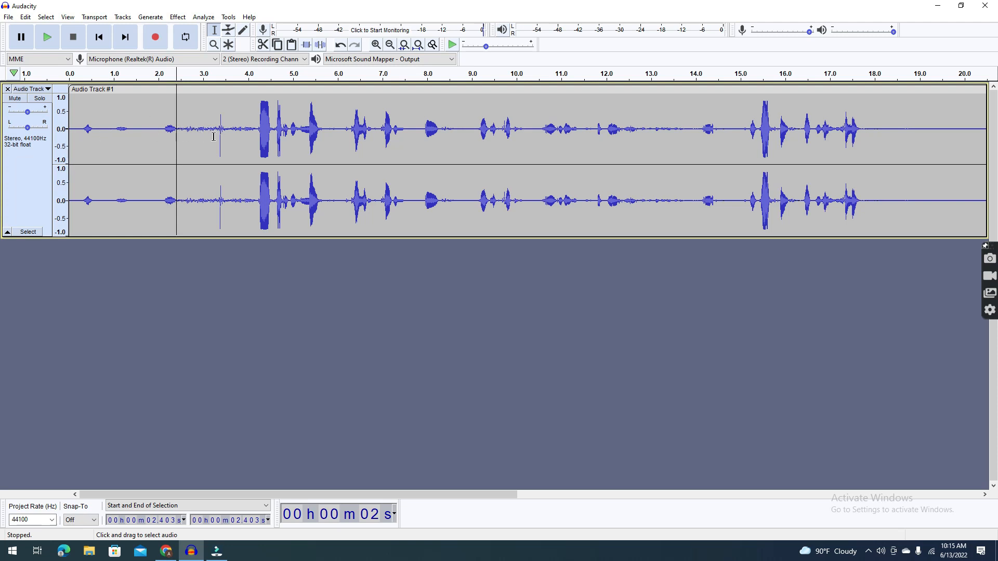
pyautogui.moveTo(227, 132); pyautogui.dragTo(58, 119)
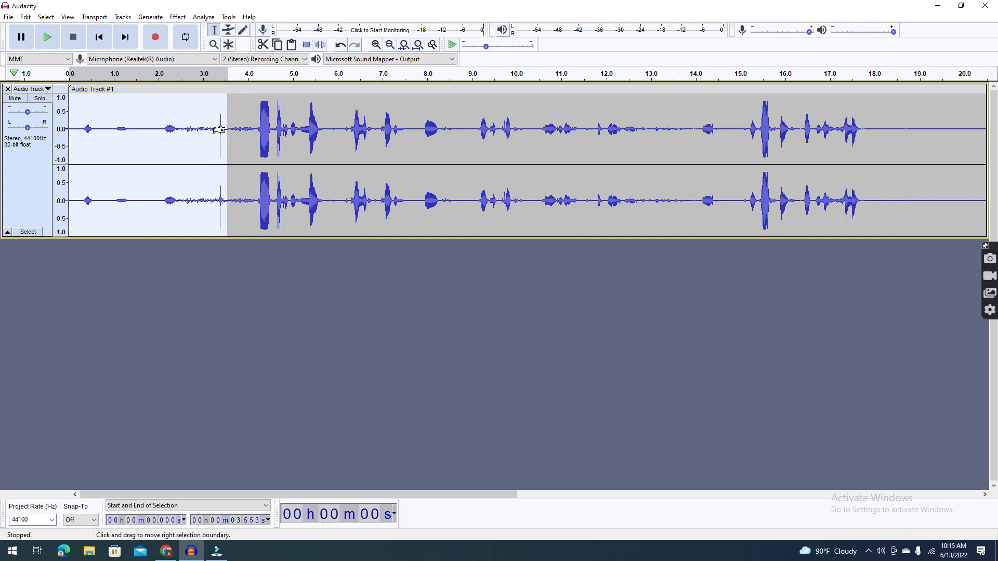
pyautogui.click(225, 127)
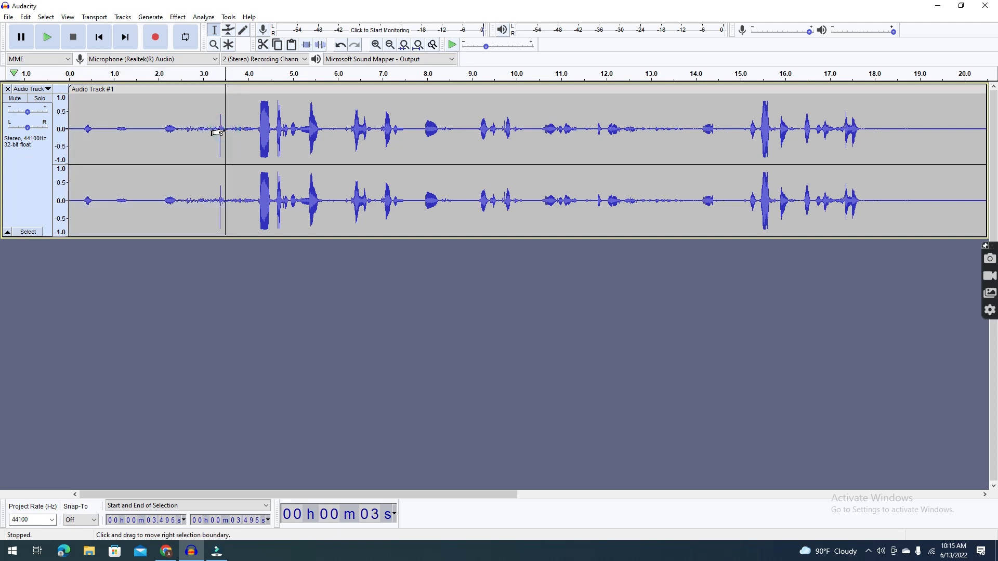
# Step: Delete the section containing the thin noise spike, from about 3.007 s to 3.715 s
pyautogui.moveTo(236, 127); pyautogui.dragTo(203, 130)
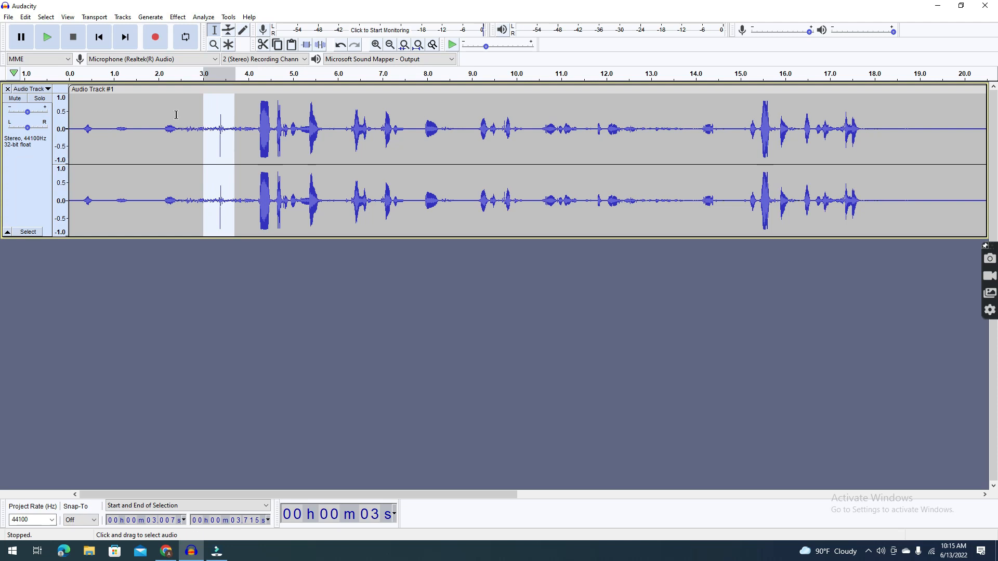
pyautogui.press('Delete')
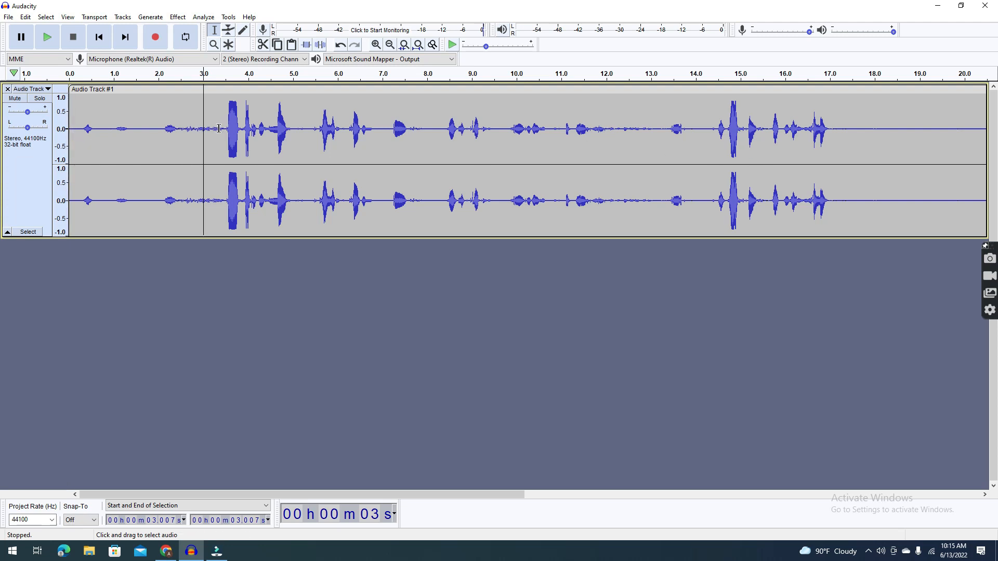
# Step: Delete the first 3.437 s of the track and the silent gap from about 13.642 s to 19.772 s
pyautogui.moveTo(223, 129); pyautogui.dragTo(67, 125)
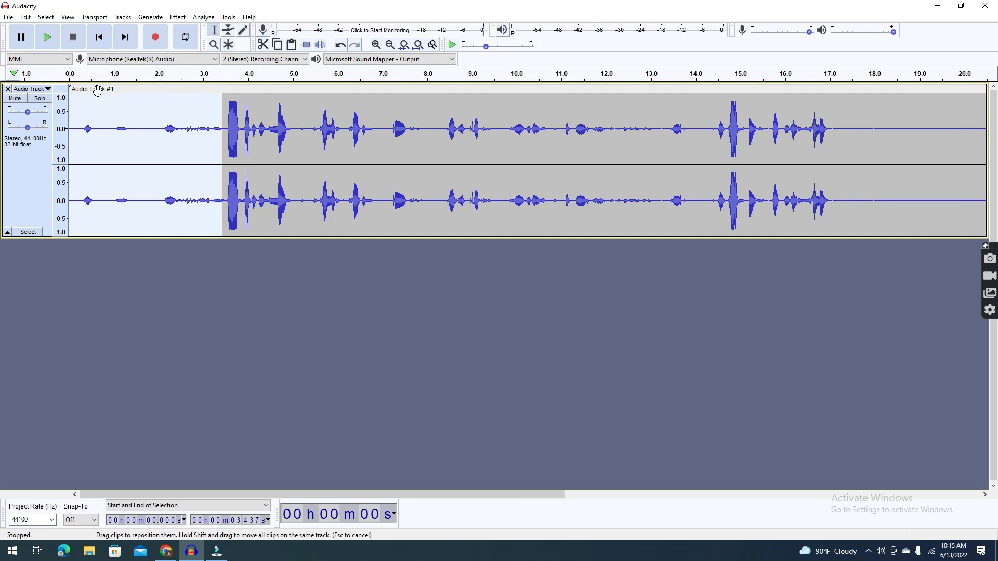
pyautogui.press('Delete')
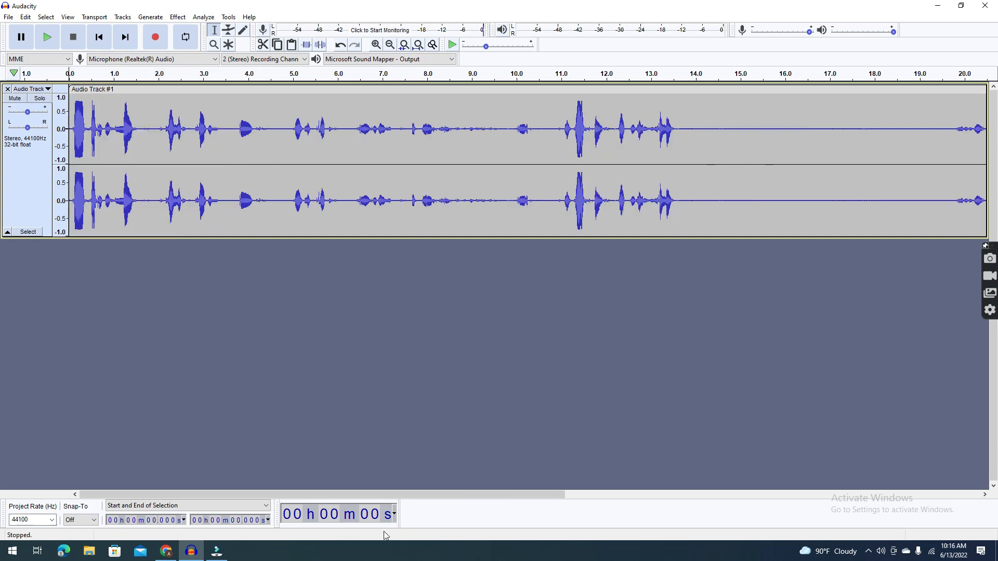
pyautogui.moveTo(428, 494); pyautogui.dragTo(602, 505)
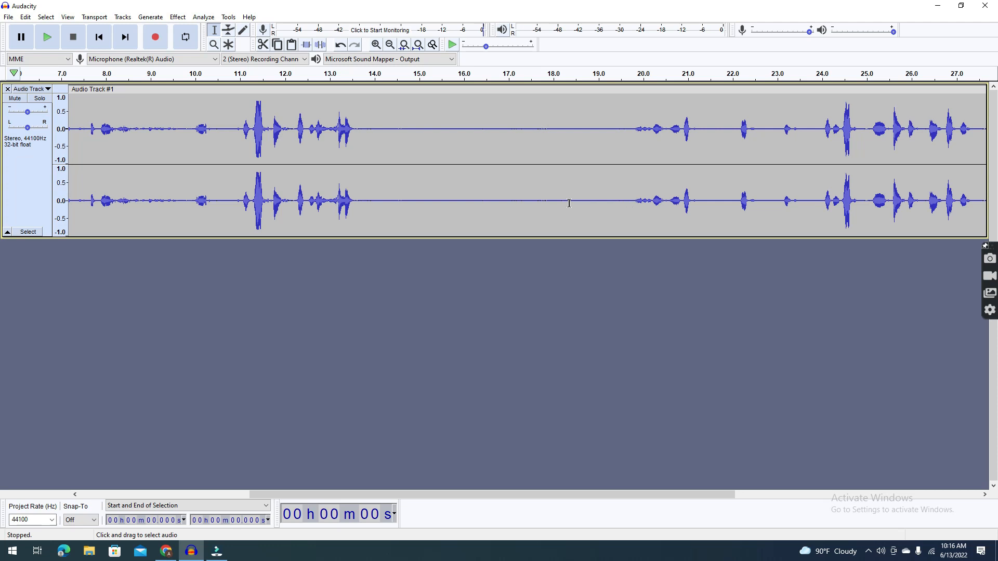
pyautogui.moveTo(358, 131); pyautogui.dragTo(632, 140)
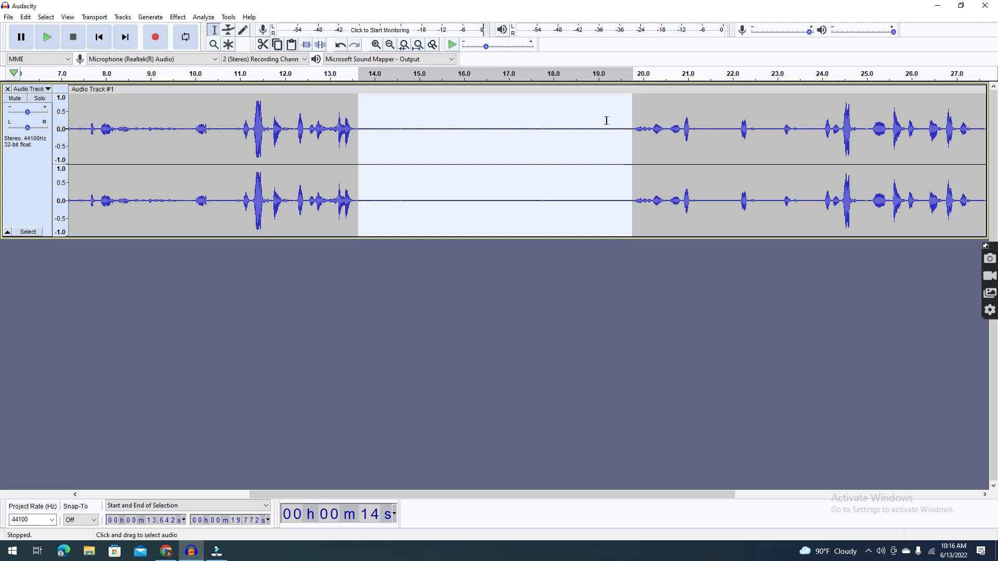
pyautogui.press('Delete')
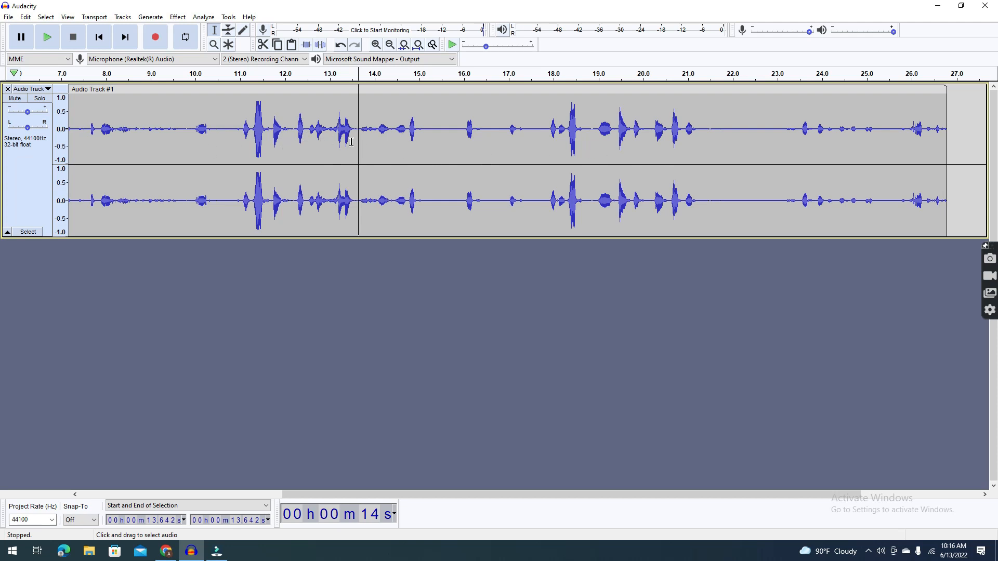
# Step: Delete the quiet gap from about 21.26 s to 23.4 s
pyautogui.moveTo(697, 129); pyautogui.dragTo(796, 136)
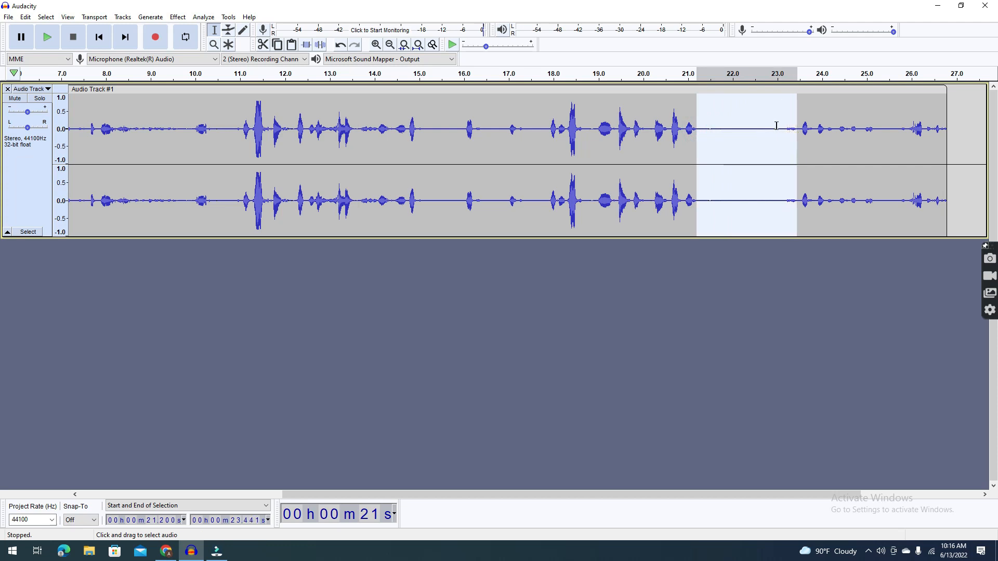
pyautogui.click(776, 126)
pyautogui.moveTo(699, 133); pyautogui.dragTo(795, 133)
pyautogui.press('Delete')
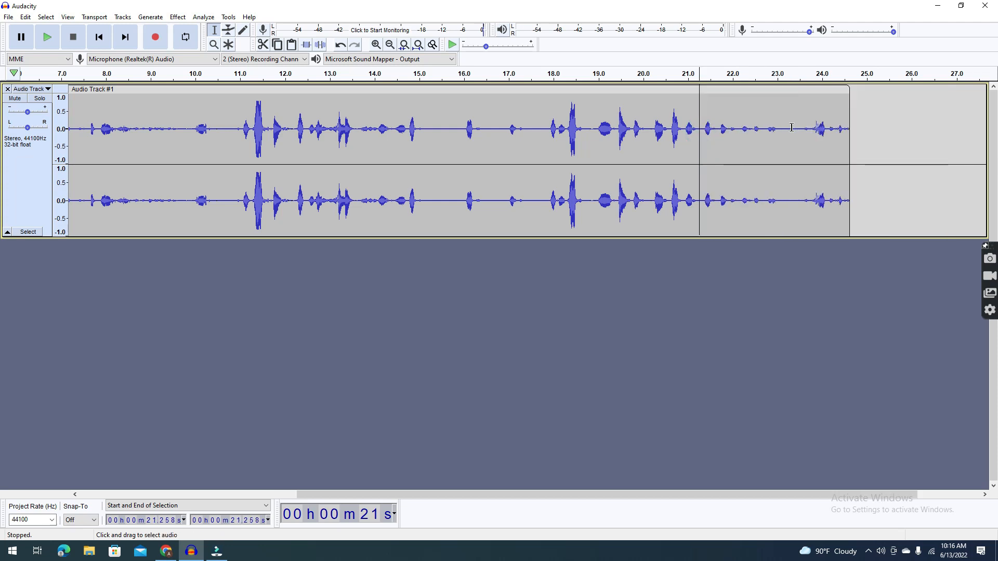
# Step: Shorten the track by deleting the quiet pauses between the short sounds from about 15 s to 18 s
pyautogui.moveTo(419, 133); pyautogui.dragTo(479, 130)
pyautogui.press('Delete')
pyautogui.press('Delete')
pyautogui.press('Delete')
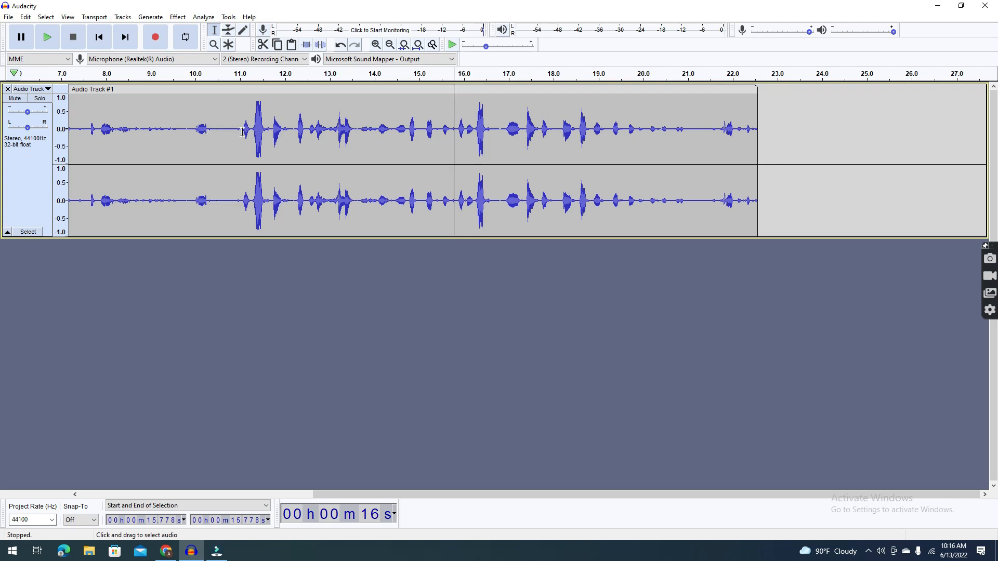
# Step: Clear the selection and place the playback cursor at the start of the track, at about 0.046 s
pyautogui.moveTo(237, 133); pyautogui.dragTo(27, 124)
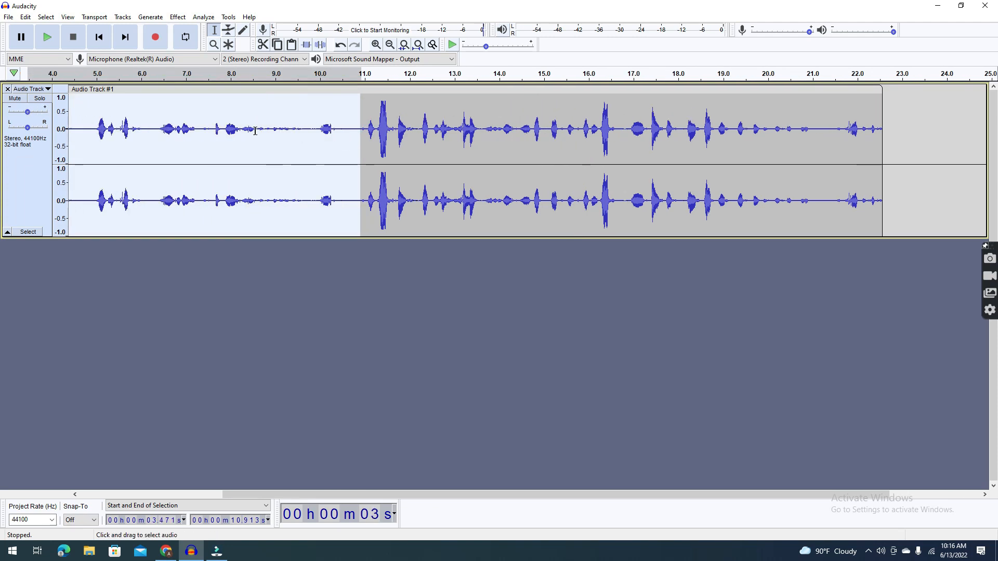
pyautogui.click(255, 131)
pyautogui.moveTo(749, 156); pyautogui.dragTo(9, 155)
pyautogui.click(108, 198)
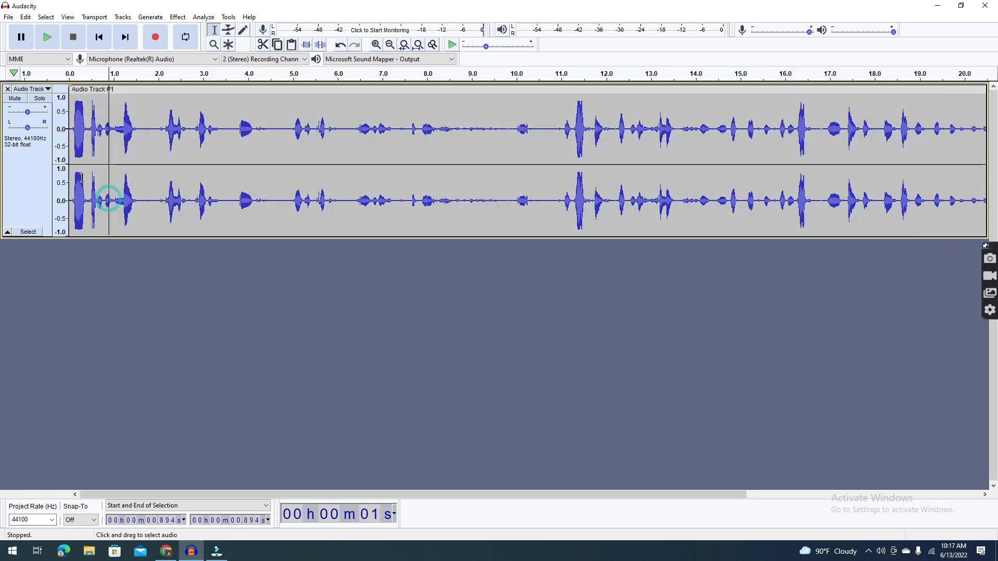
pyautogui.click(72, 175)
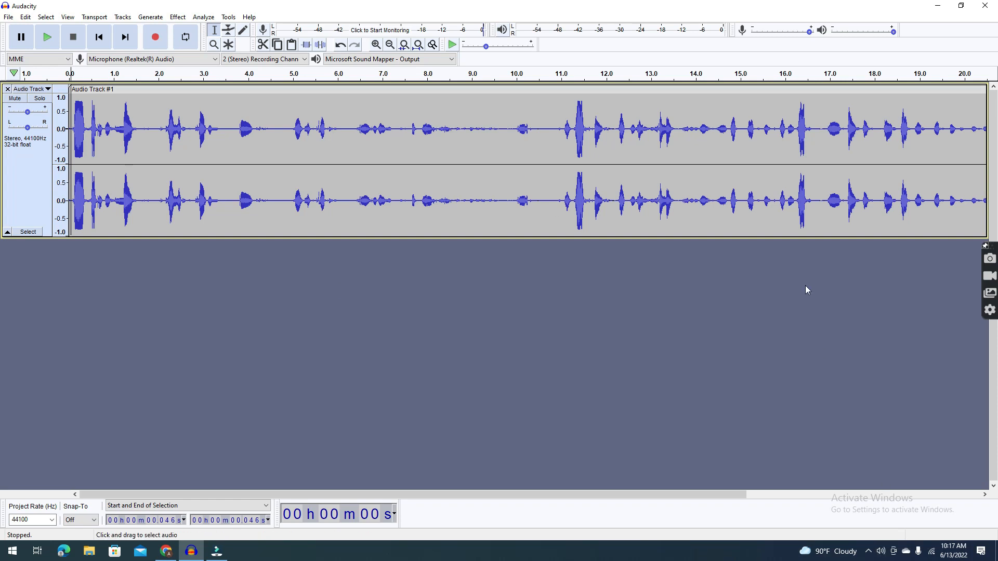
# Step: Check the output device in the Windows Sound settings, and set the matching DELL S2218H display audio as Audacity's playback device
pyautogui.rightClick(881, 552)
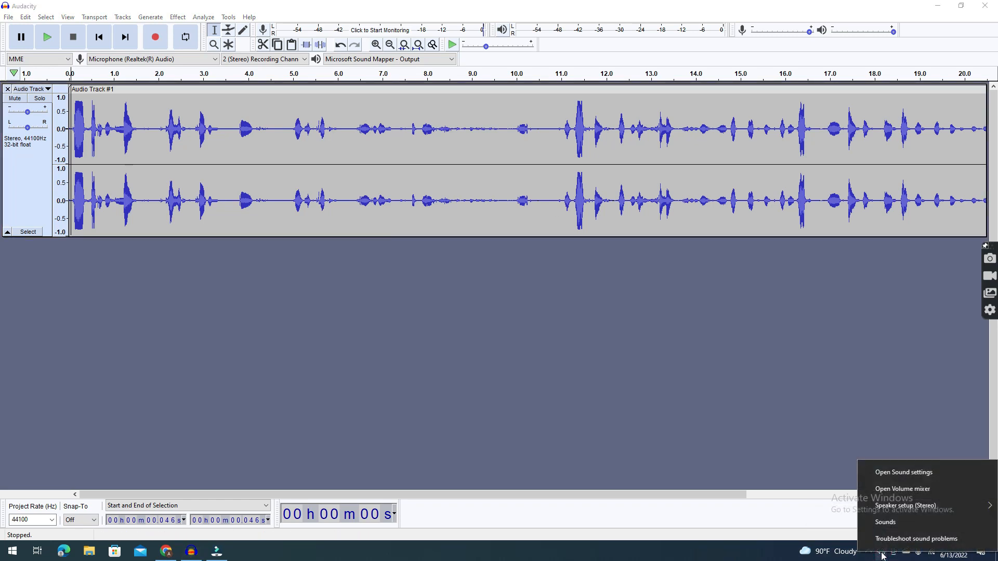
pyautogui.click(894, 473)
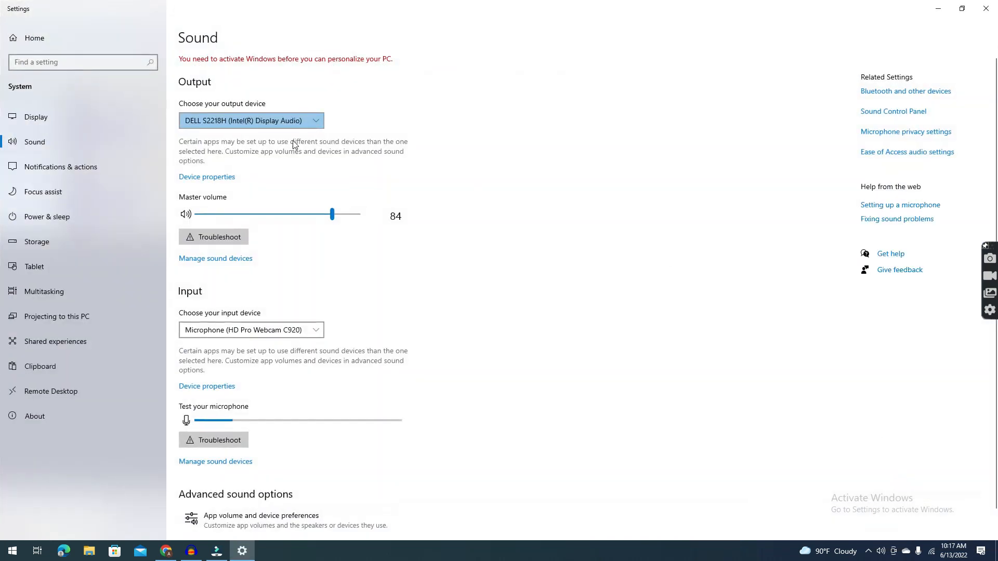
pyautogui.click(987, 8)
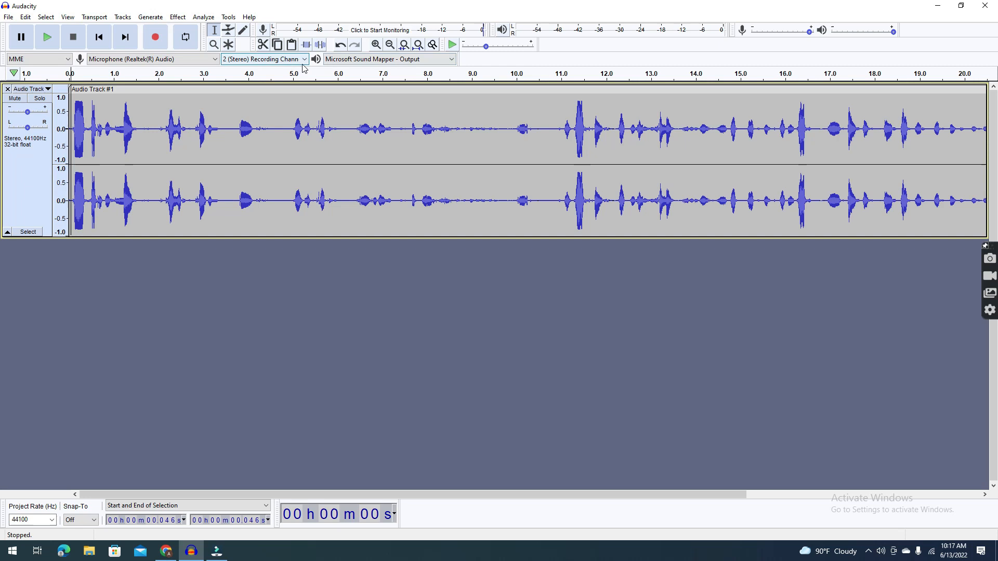
pyautogui.click(349, 60)
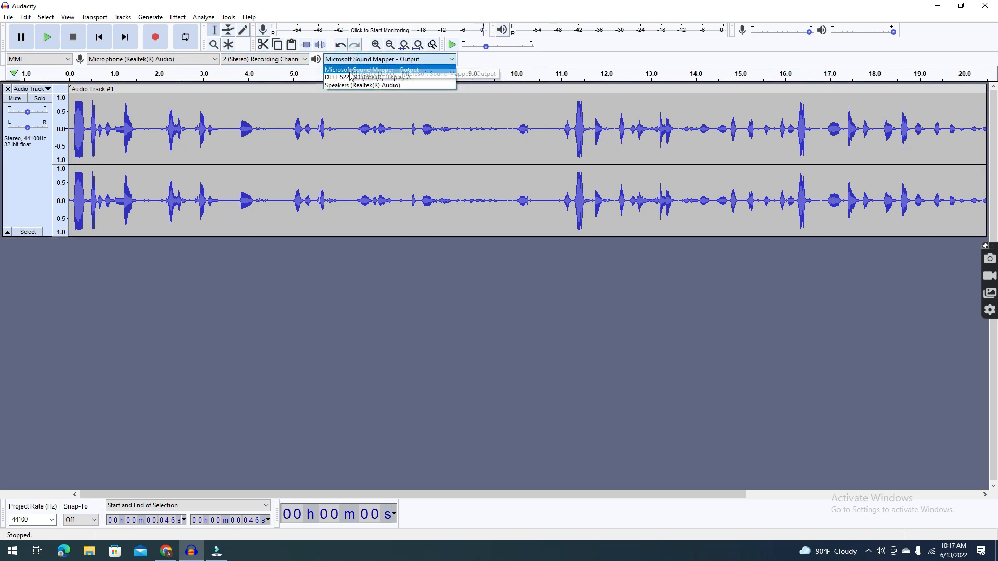
pyautogui.click(488, 353)
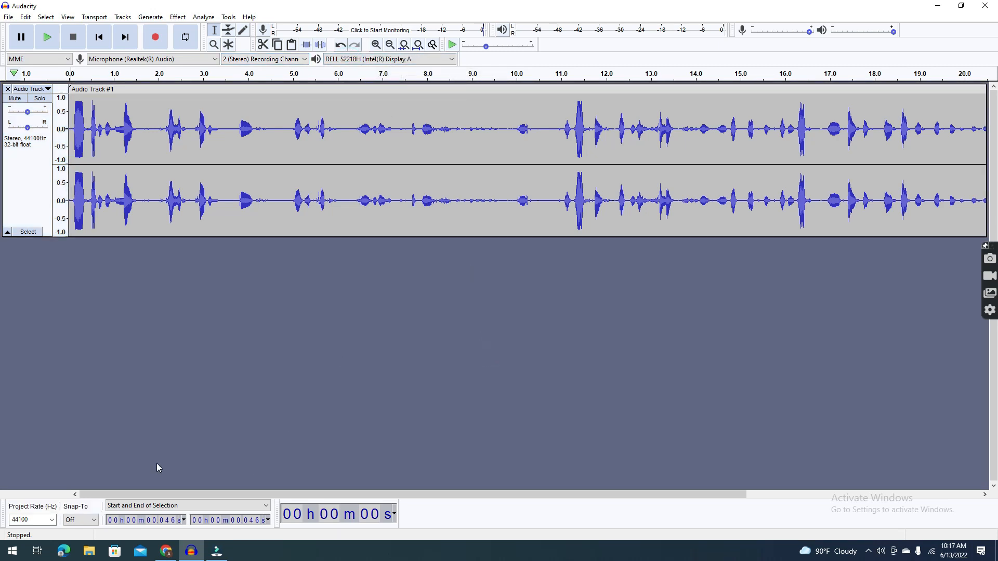
# Step: Play the edited track from the start to check how it sounds, and stop playback
pyautogui.click(47, 37)
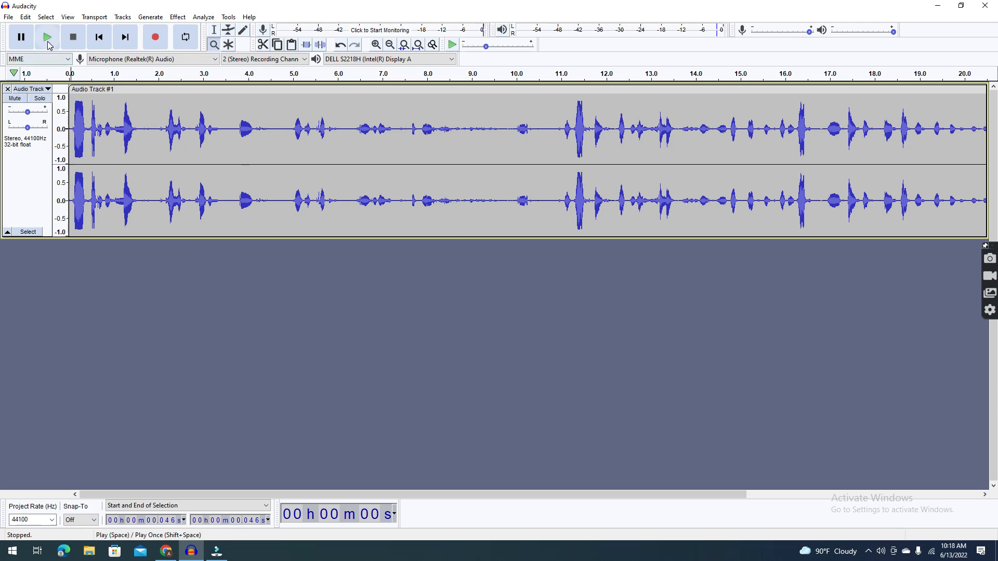
pyautogui.press('space')
pyautogui.press('space')
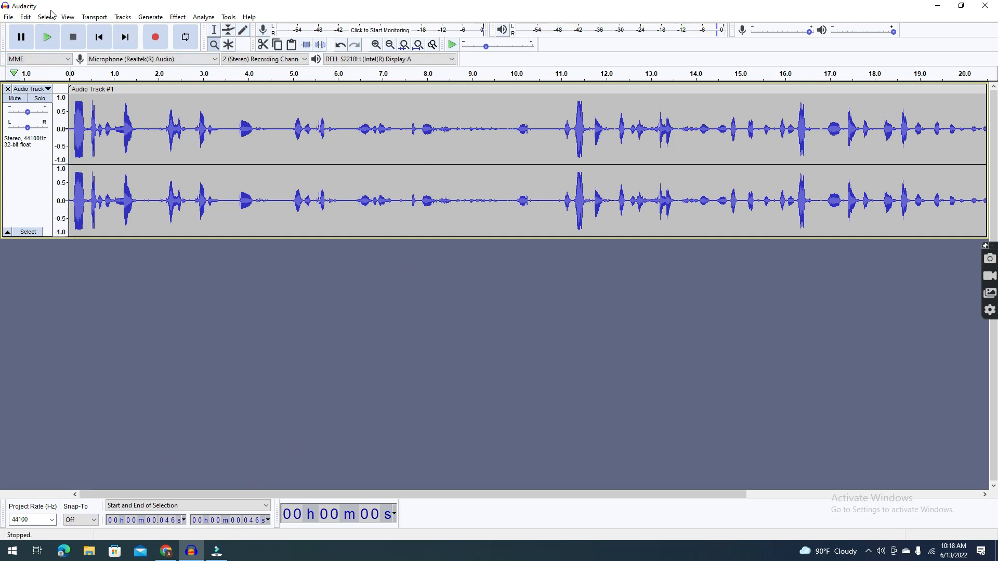
# Step: Select the quieter section from about 3.646 s to 10.681 s with the Selection tool
pyautogui.click(214, 29)
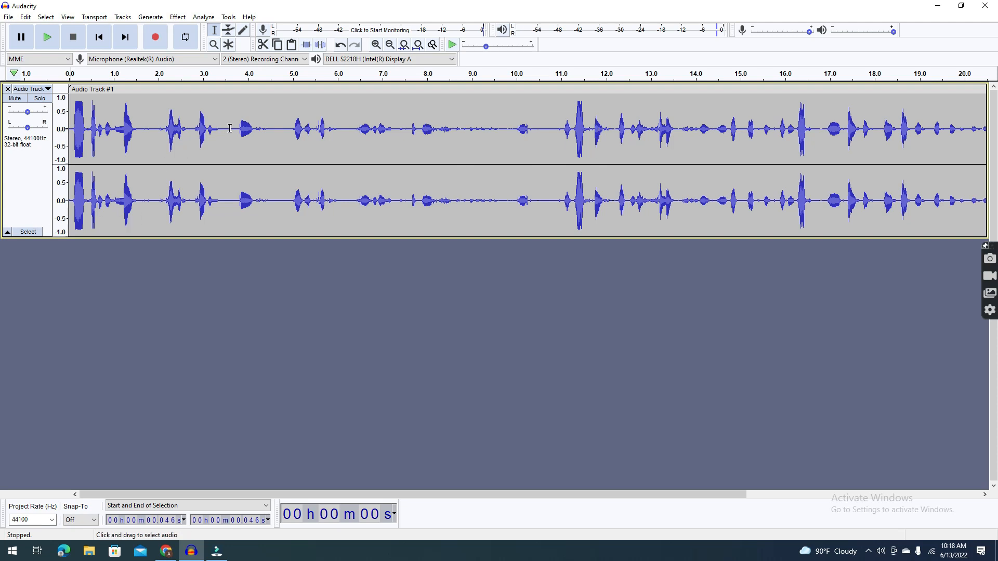
pyautogui.moveTo(393, 153); pyautogui.dragTo(524, 169)
pyautogui.moveTo(532, 172); pyautogui.dragTo(232, 156)
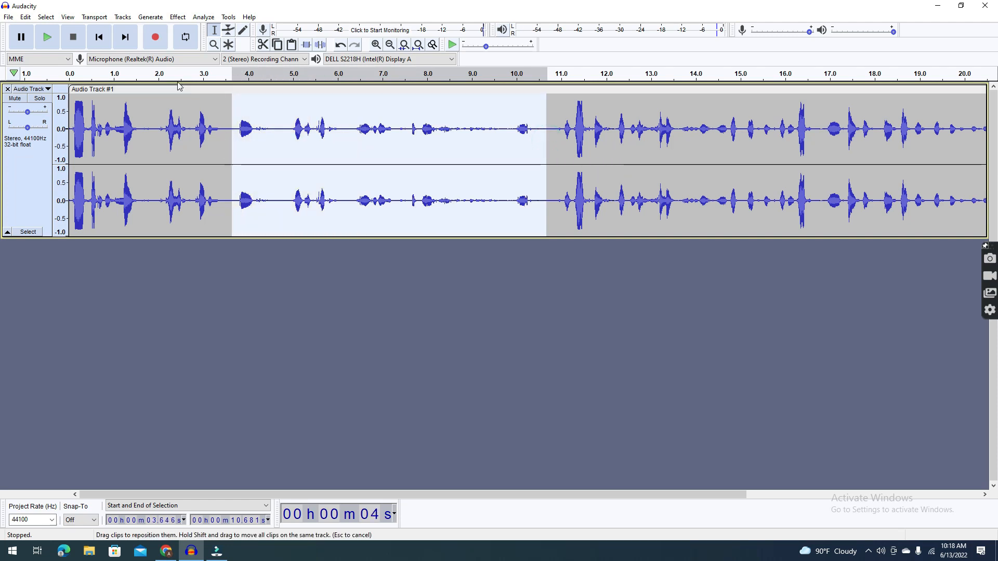
# Step: Try amplifying the selected section by 12.3 dB with clipping allowed, and undo it
pyautogui.click(174, 17)
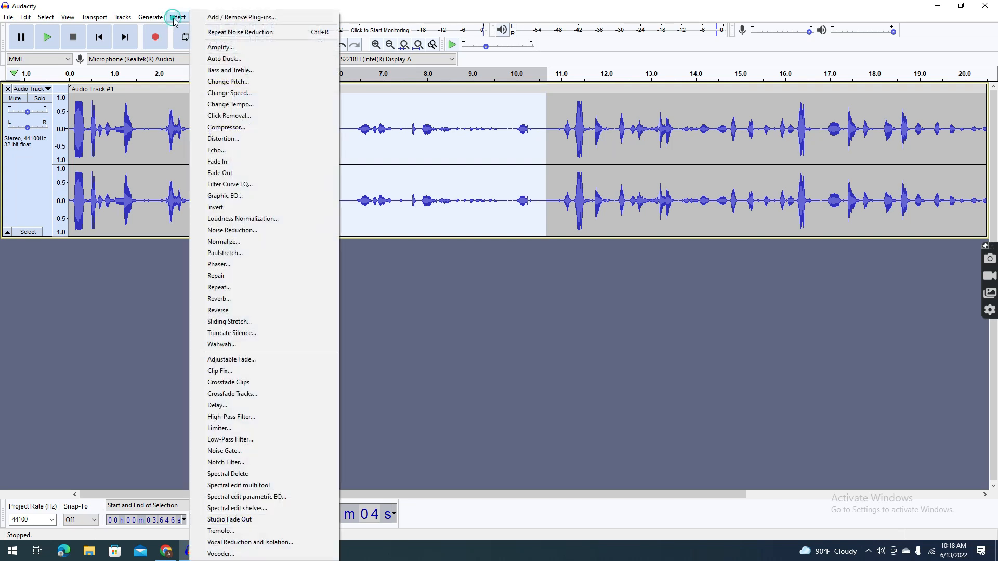
pyautogui.click(221, 47)
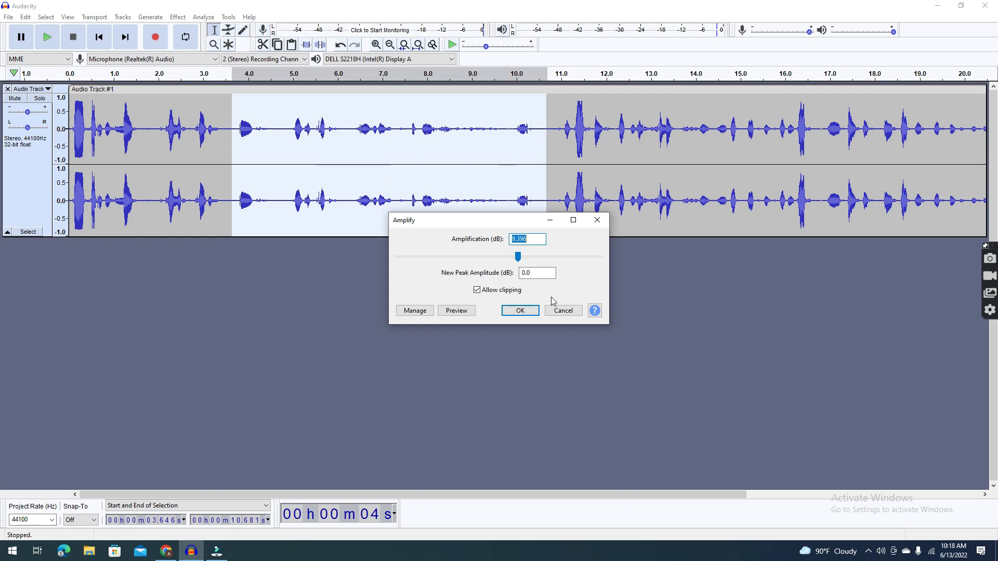
pyautogui.click(523, 258)
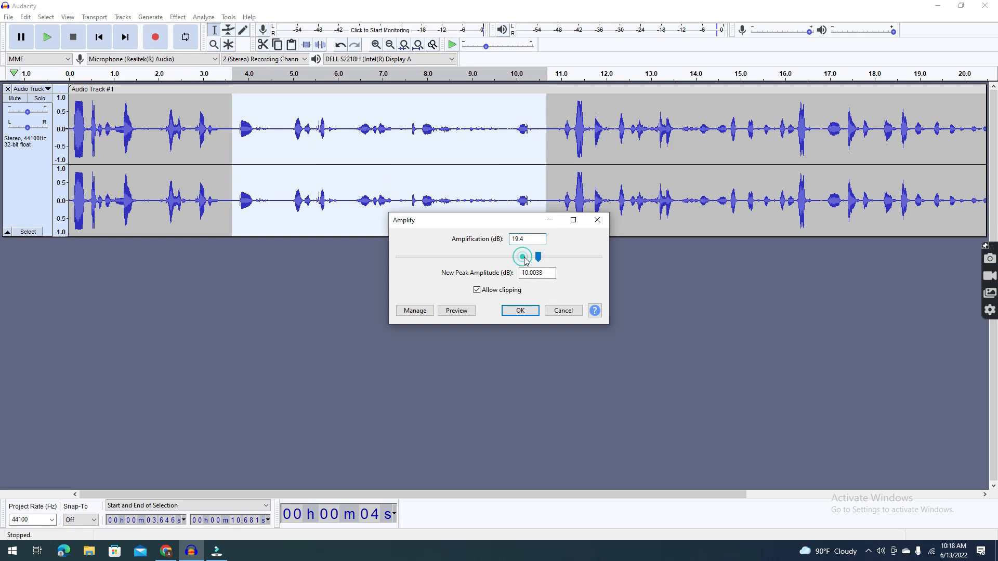
pyautogui.moveTo(537, 258); pyautogui.dragTo(525, 262)
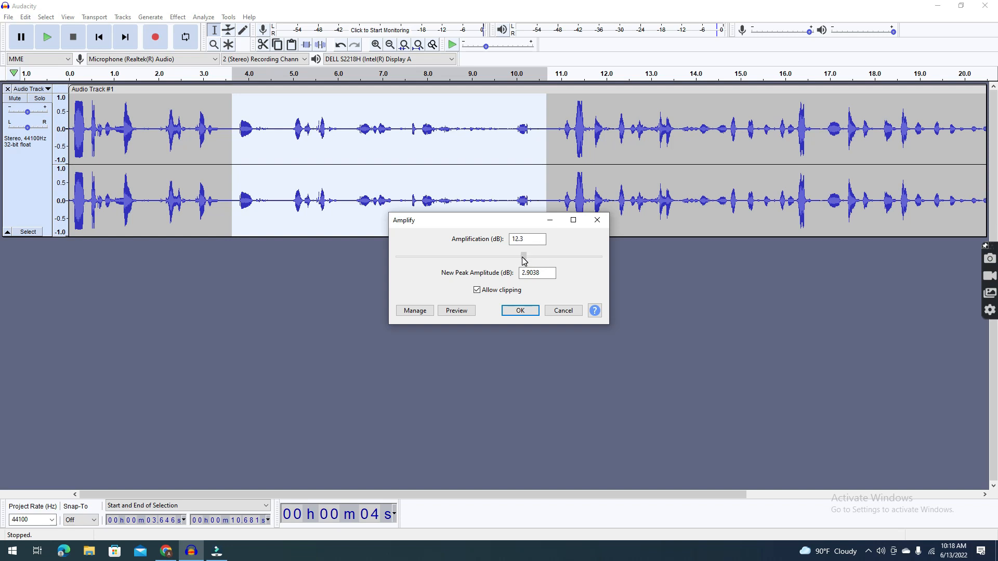
pyautogui.click(523, 310)
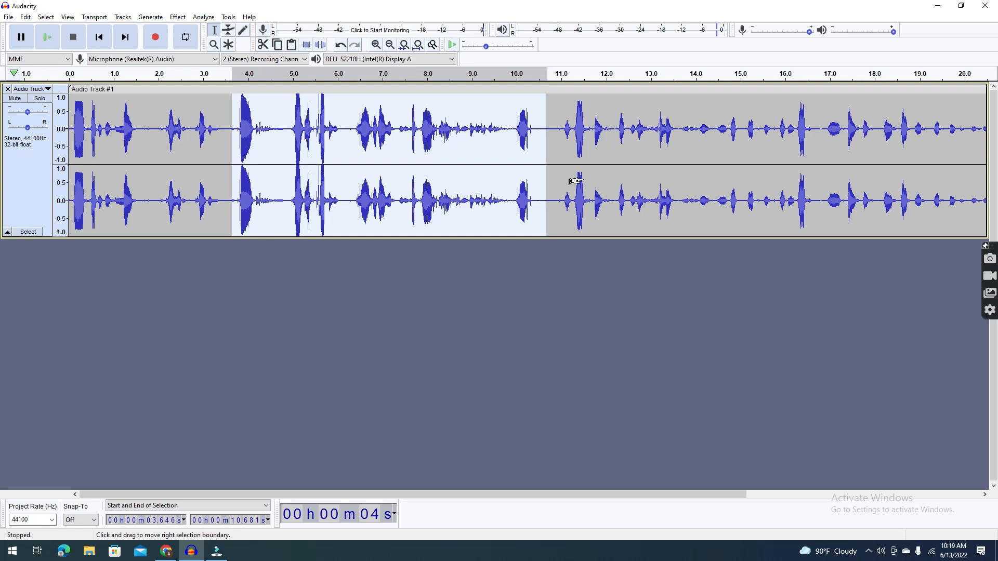
pyautogui.hotkey('ctrl', 'z')
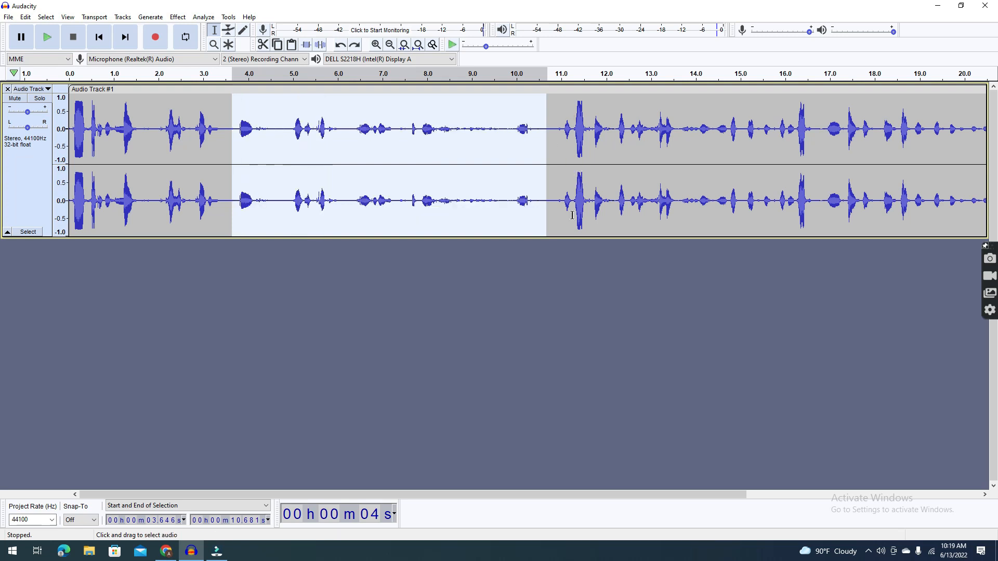
# Step: Try amplifying the selected section by 10.7 dB, and undo it
pyautogui.click(177, 17)
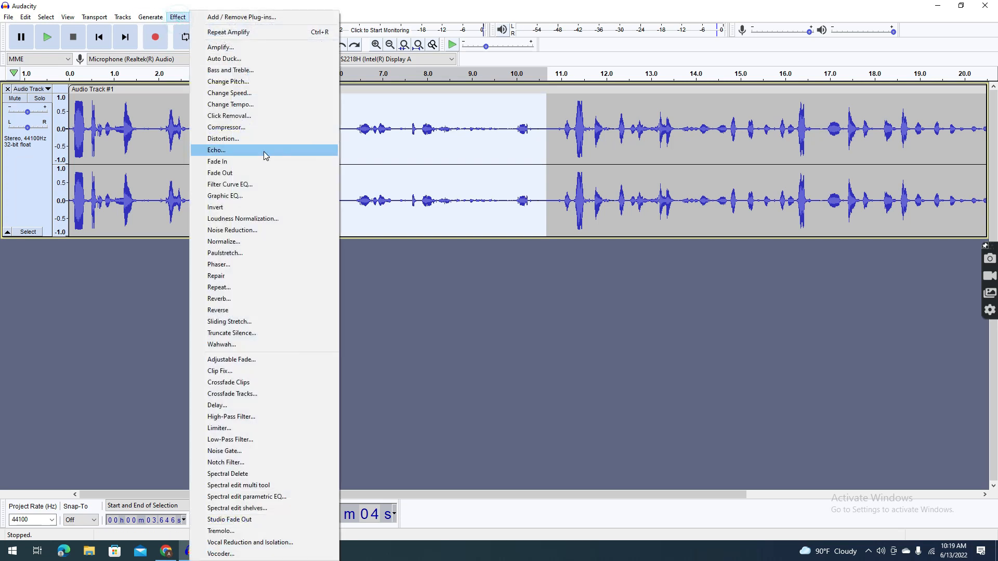
pyautogui.click(220, 47)
pyautogui.moveTo(517, 256); pyautogui.dragTo(521, 259)
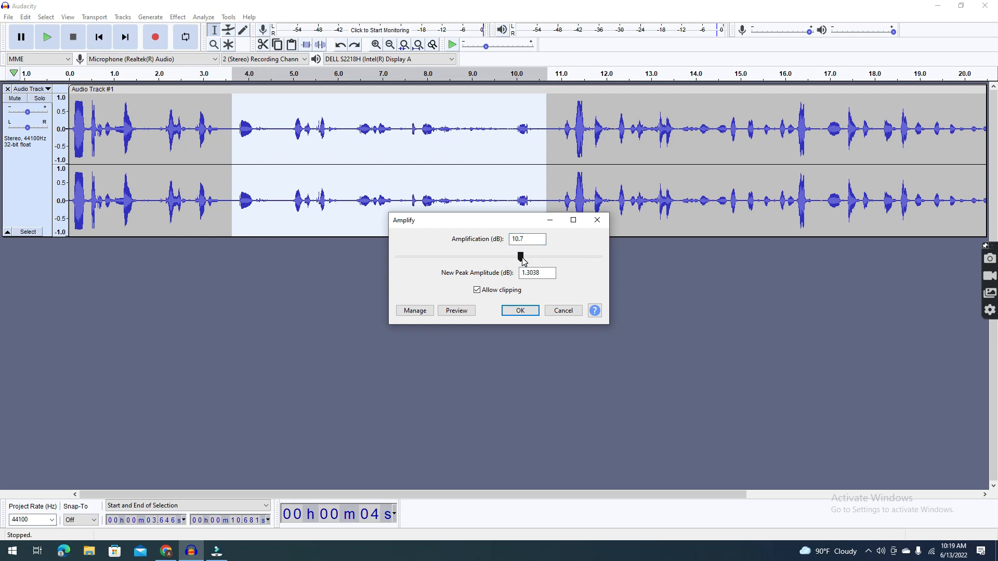
pyautogui.click(513, 311)
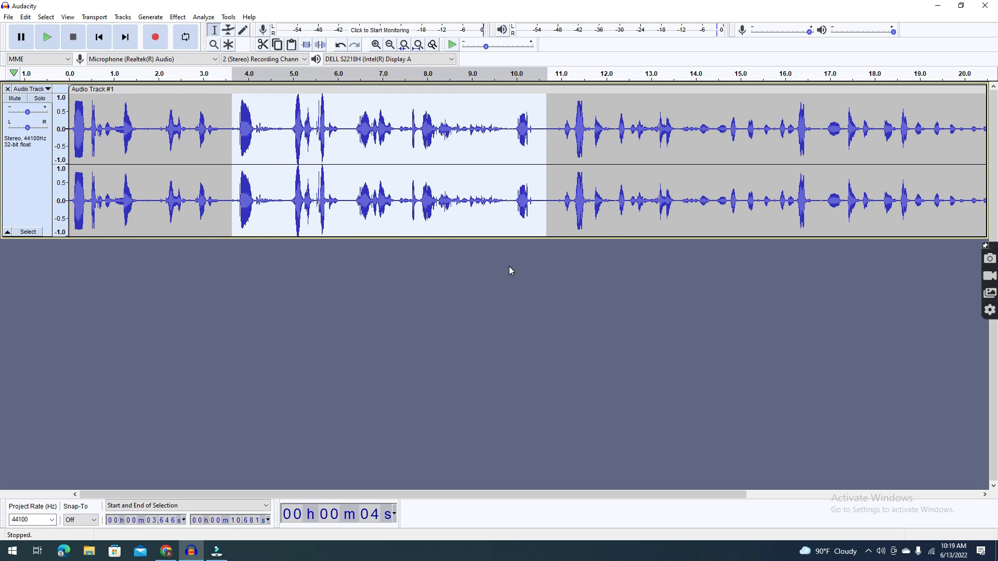
pyautogui.hotkey('ctrl', 'z')
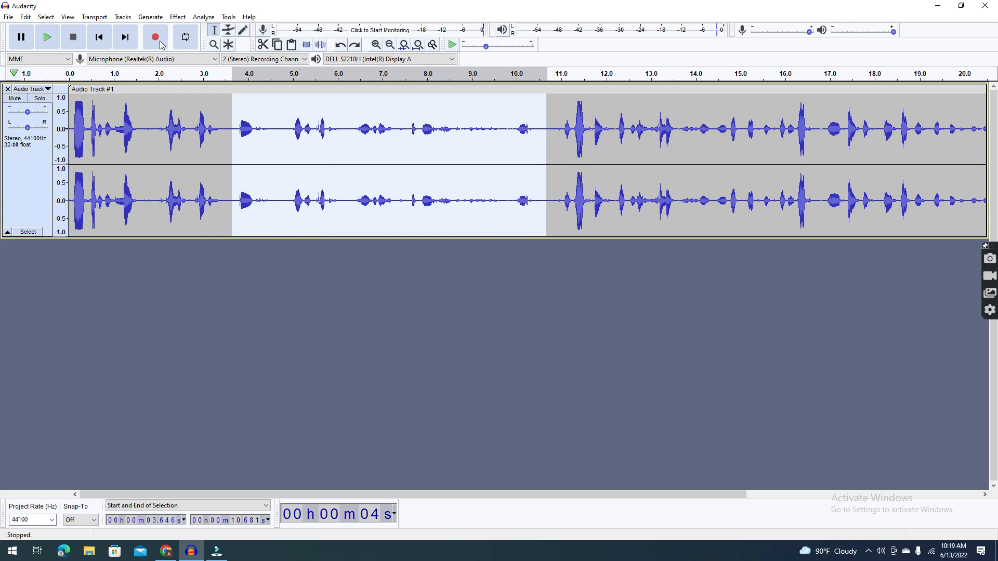
# Step: Amplify the selected section with a new peak amplitude of 1.0 dB
pyautogui.click(178, 17)
pyautogui.click(221, 47)
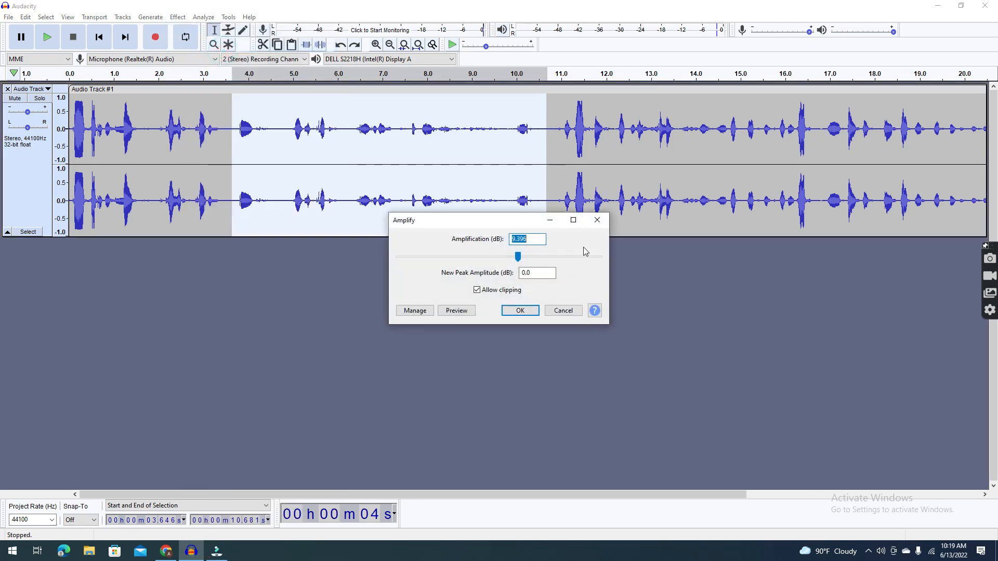
pyautogui.moveTo(526, 271); pyautogui.dragTo(521, 272)
pyautogui.write('1')
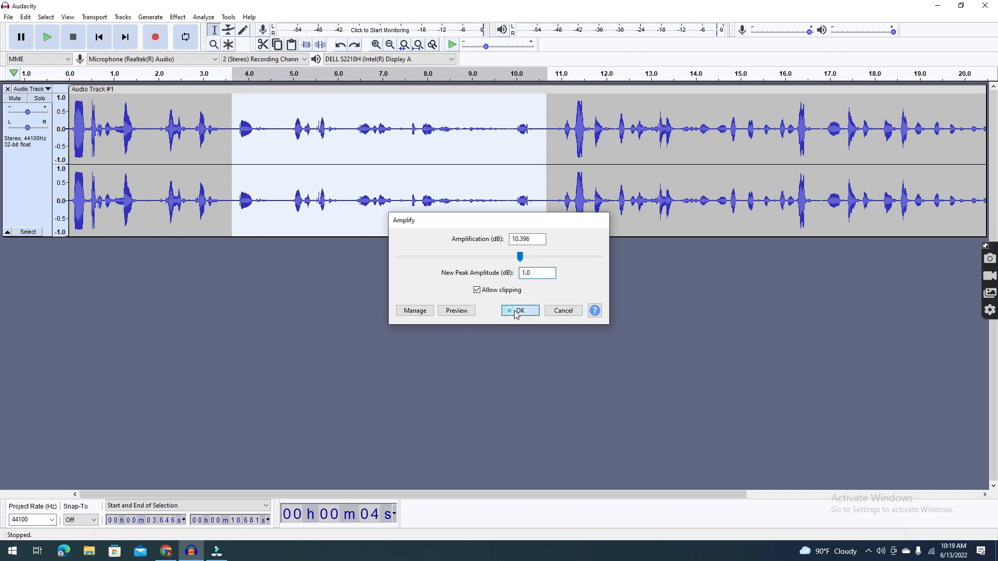
pyautogui.click(516, 311)
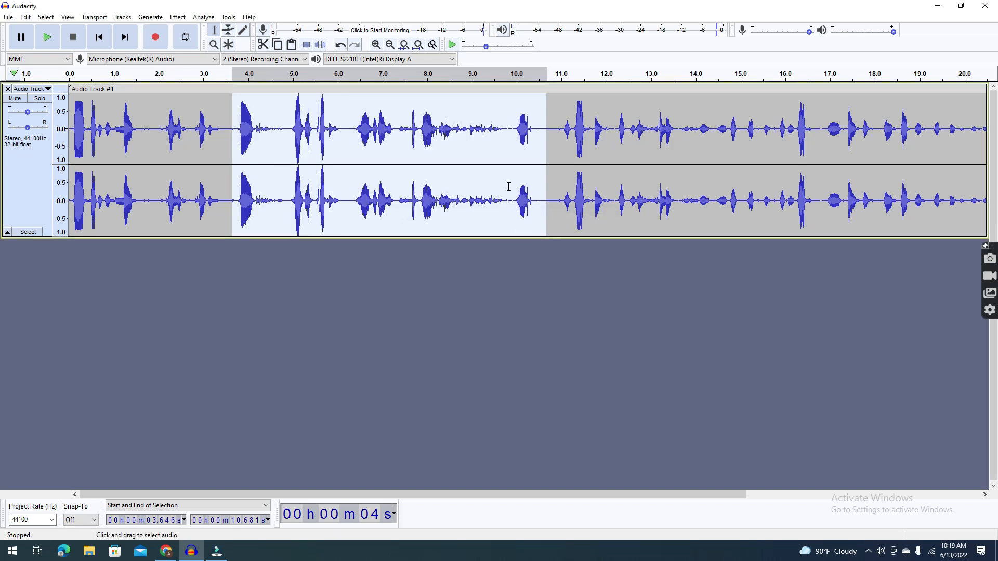
# Step: Play back the amplified section of the track, starting from about 3.6 s
pyautogui.click(370, 122)
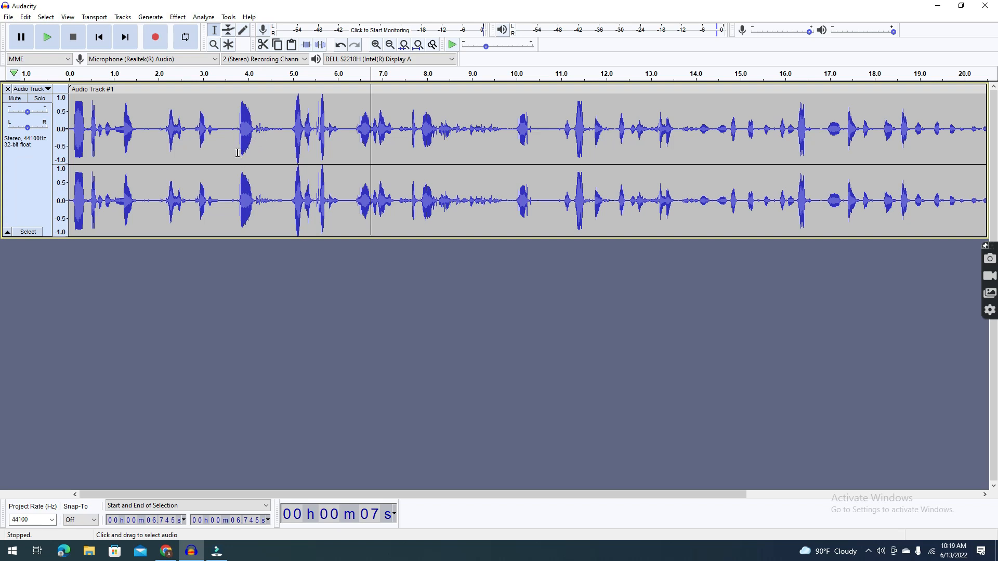
pyautogui.doubleClick(122, 172)
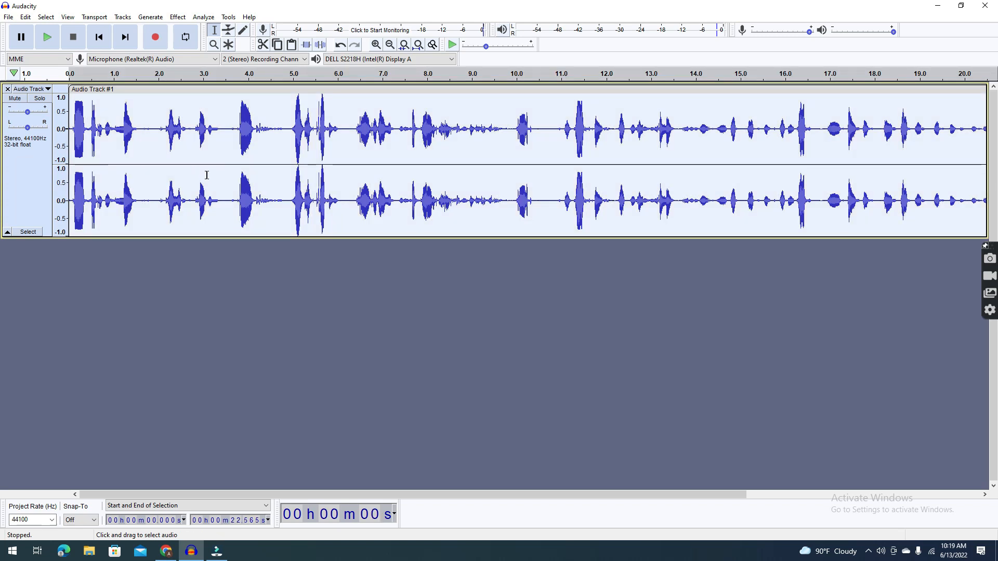
pyautogui.click(230, 159)
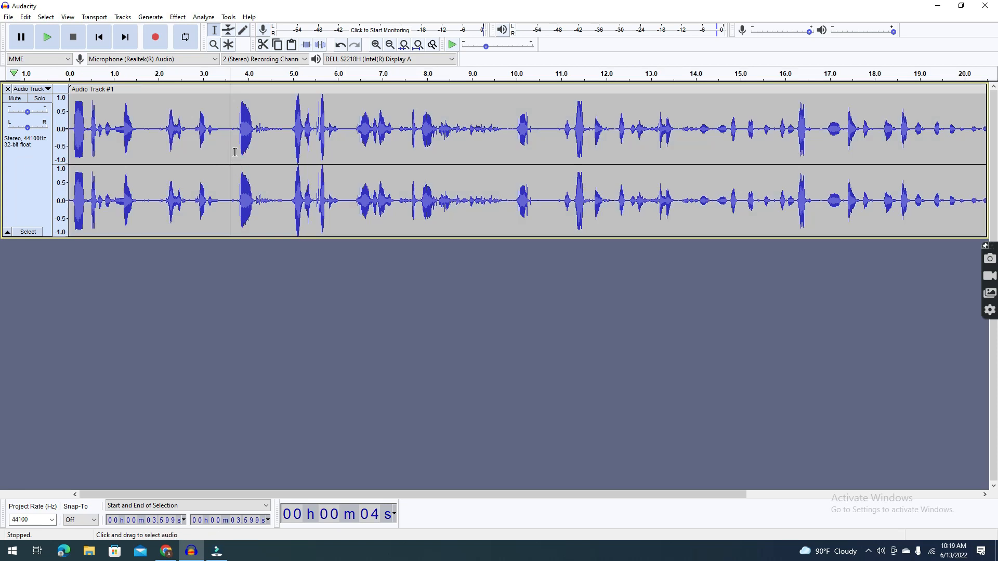
pyautogui.press('space')
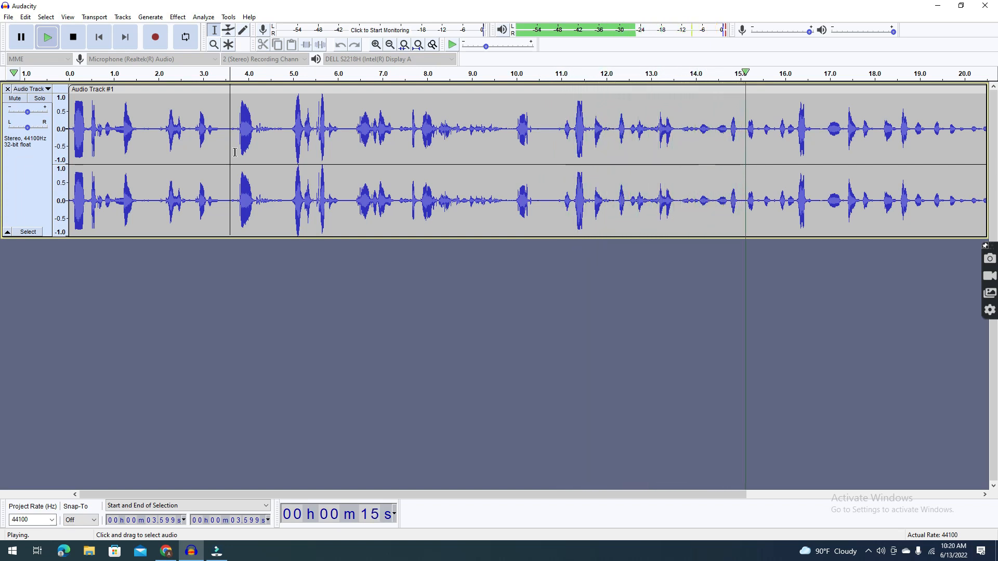
pyautogui.press('space')
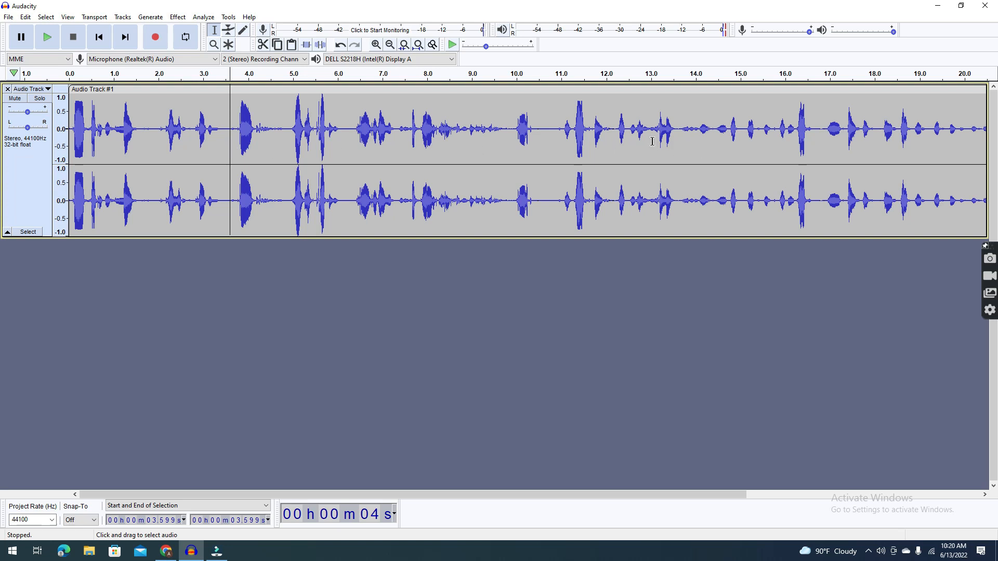
# Step: Try to open the Change Speed effect with no audio selected
pyautogui.hotkey('ctrl', 'a')
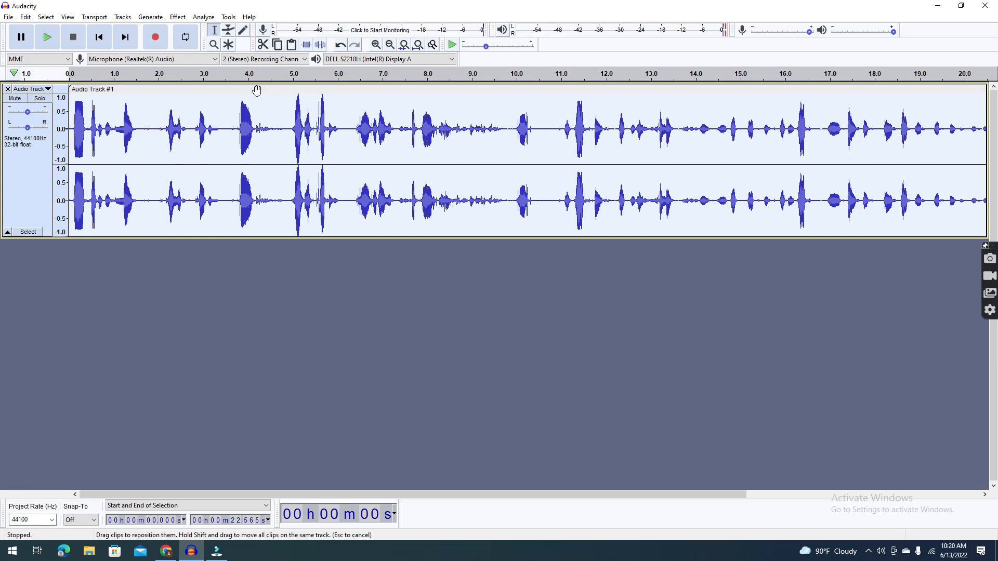
pyautogui.click(477, 140)
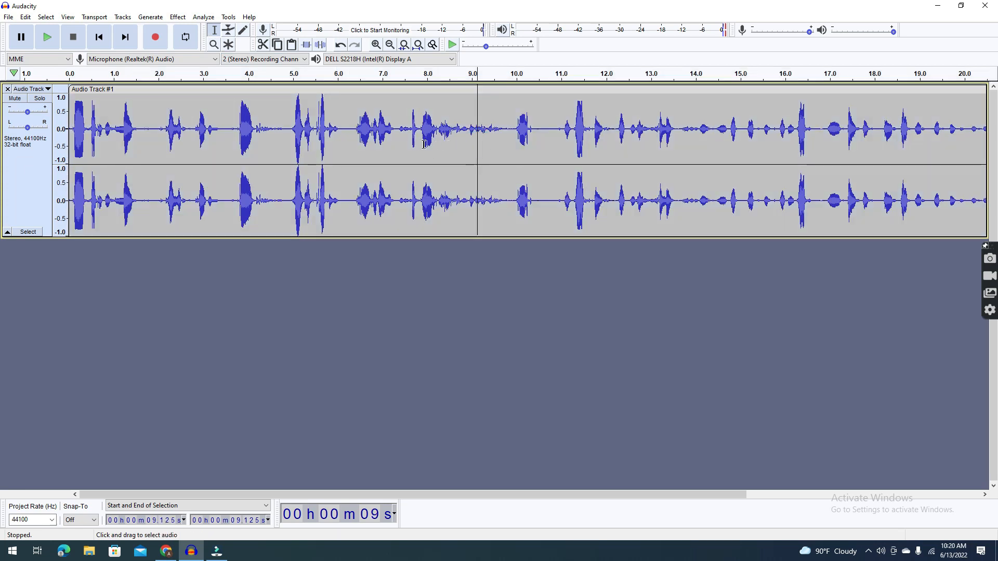
pyautogui.click(178, 21)
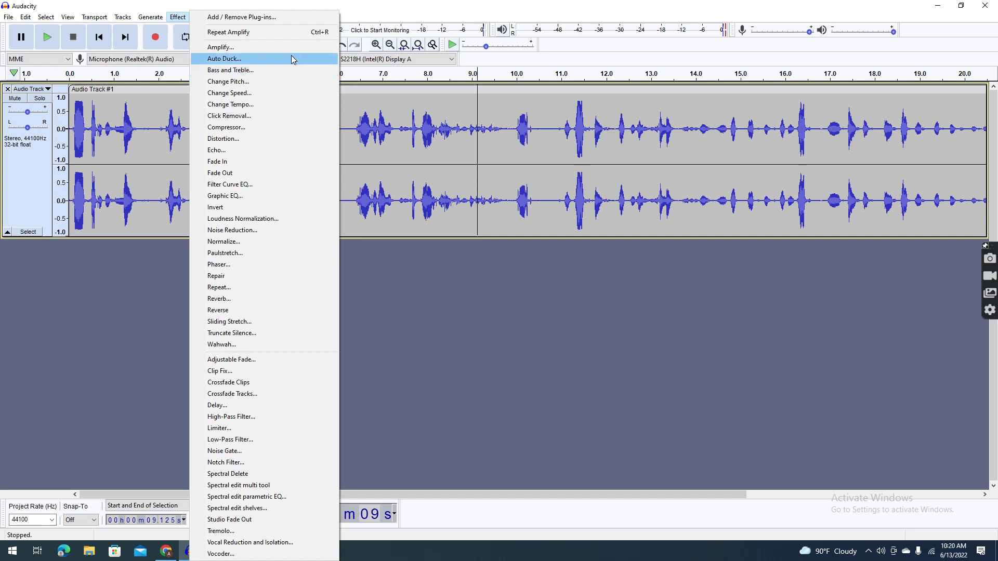
pyautogui.click(274, 94)
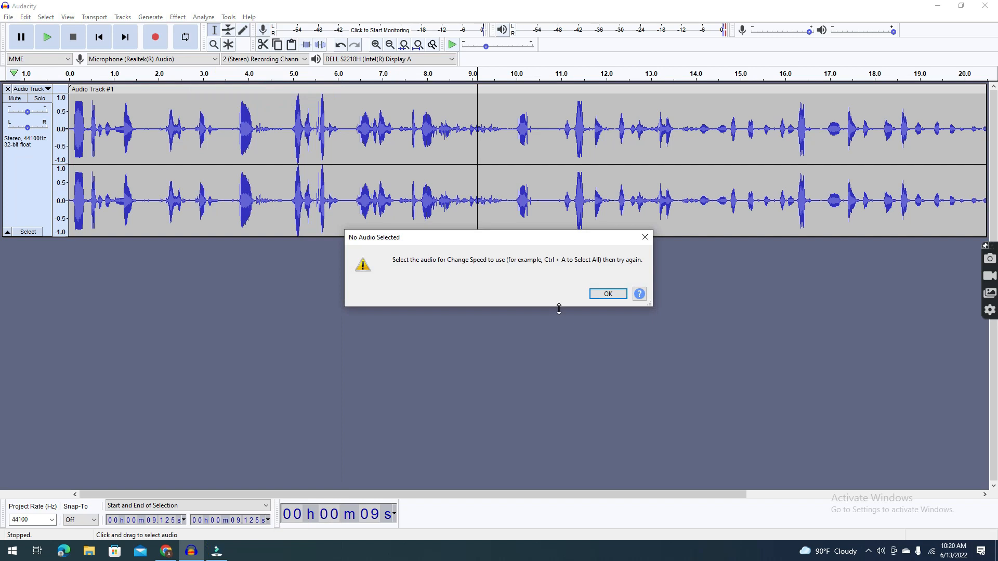
pyautogui.click(607, 295)
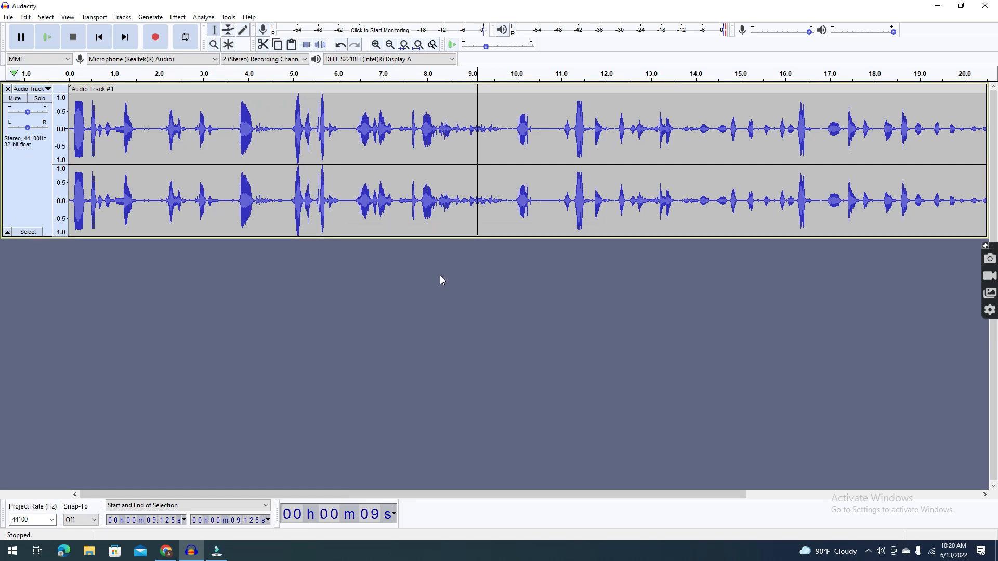
# Step: Examine the full length of the track from its beginning to its end, along with the selection times
pyautogui.hotkey('ctrl', 'a')
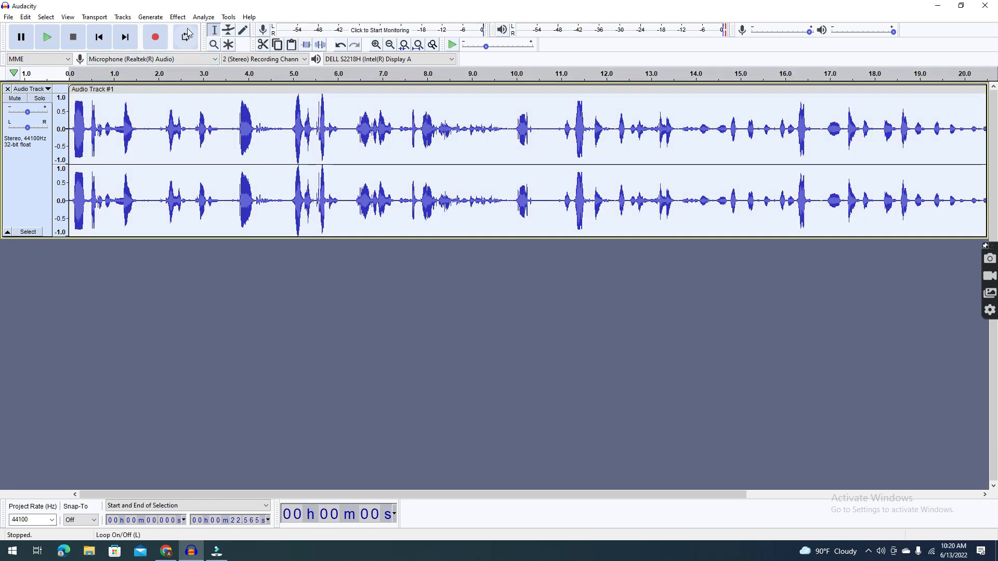
pyautogui.click(358, 421)
pyautogui.moveTo(354, 494); pyautogui.dragTo(673, 512)
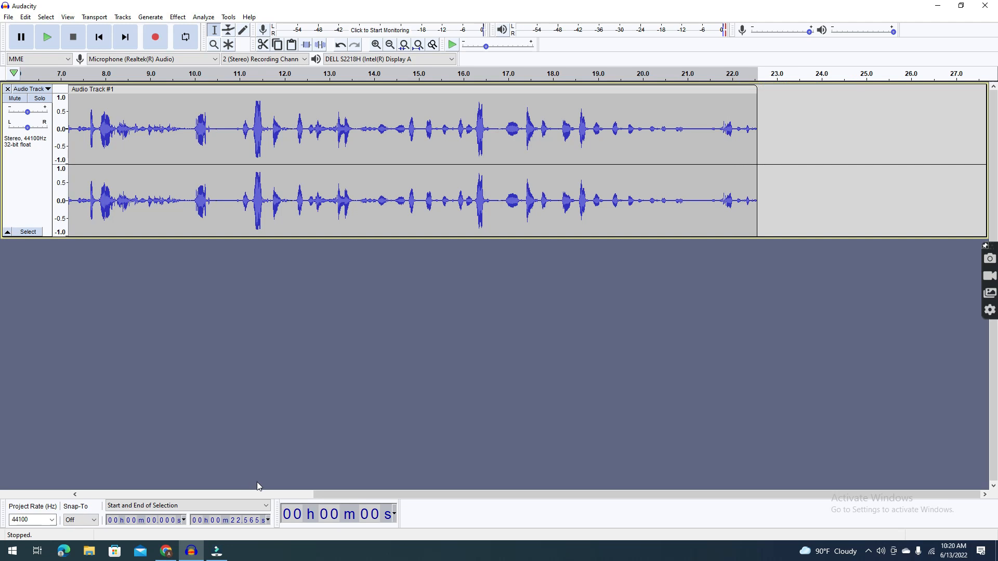
pyautogui.press('space')
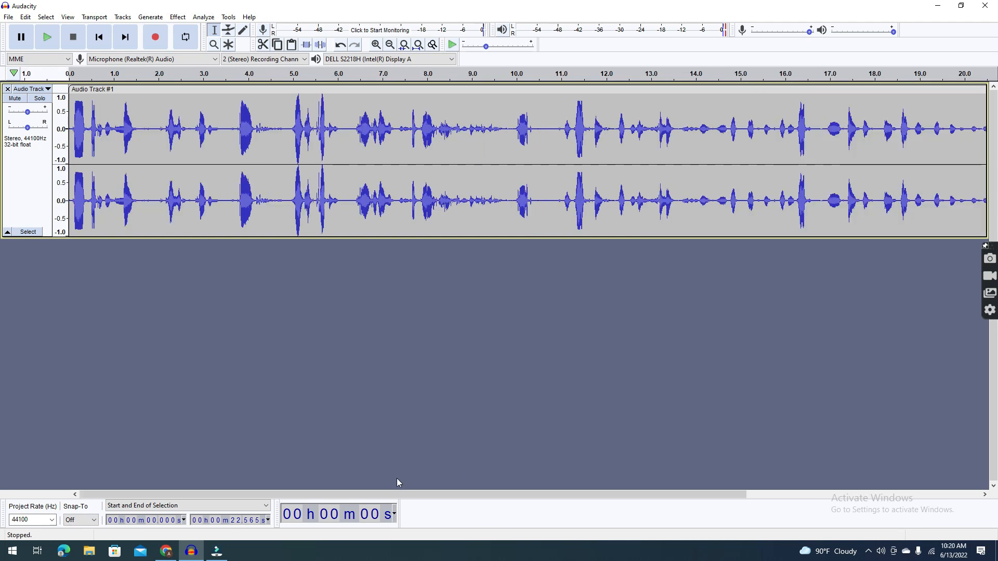
pyautogui.moveTo(491, 494); pyautogui.dragTo(724, 488)
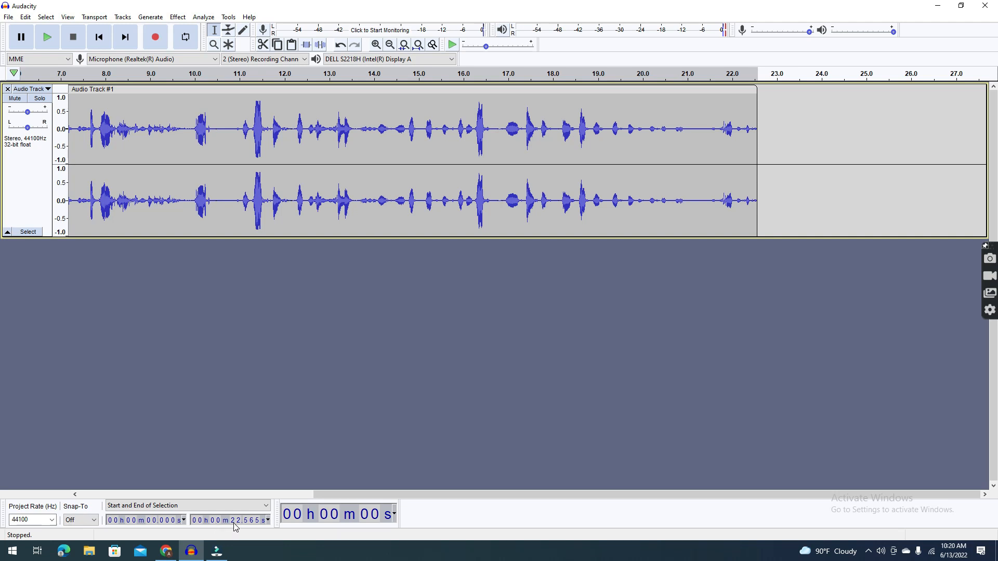
pyautogui.moveTo(531, 495); pyautogui.dragTo(671, 492)
pyautogui.moveTo(506, 495); pyautogui.dragTo(75, 464)
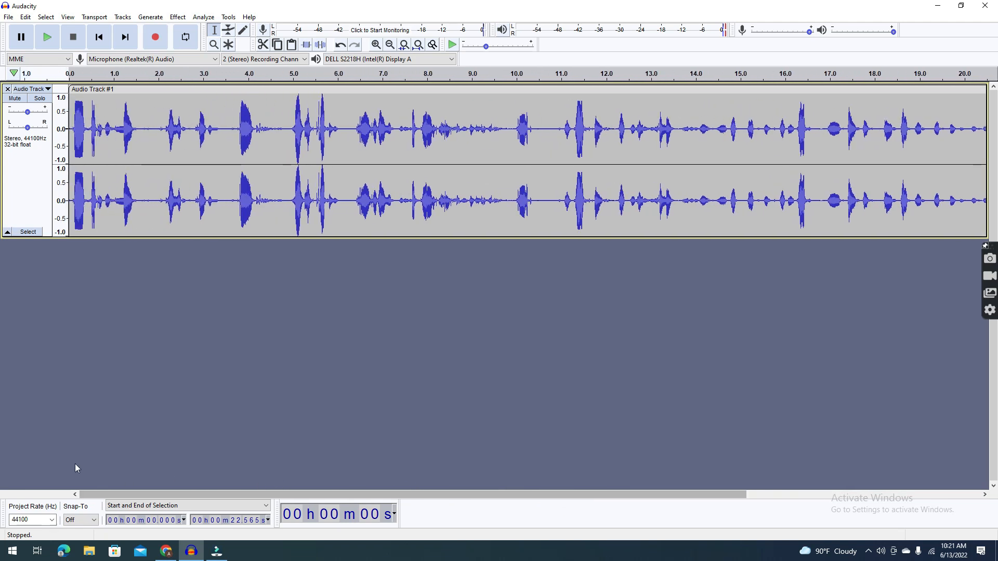
# Step: Try slowing down the whole track with Change Speed at a speed multiplier of 0.770 (-23 percent)
pyautogui.hotkey('ctrl', 'a')
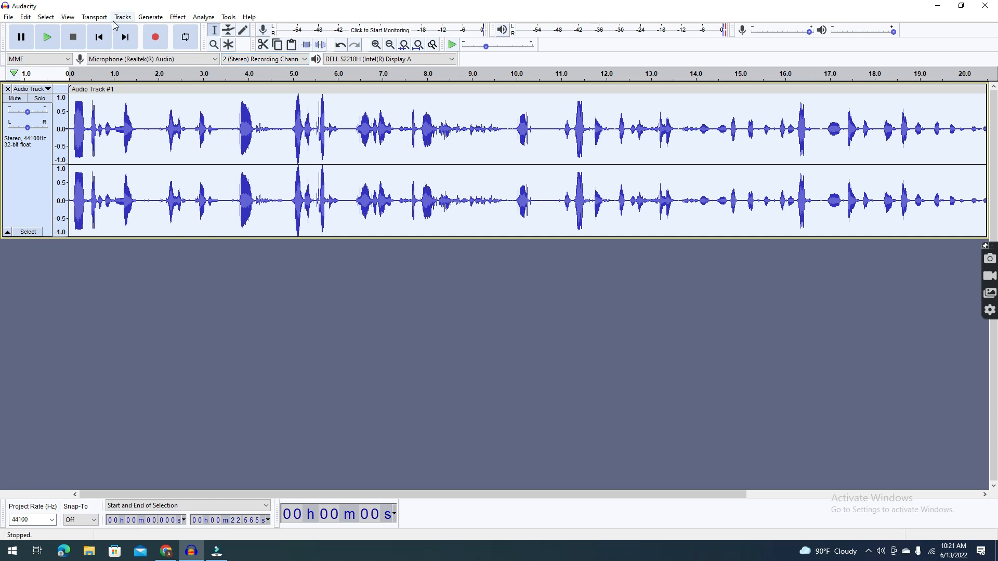
pyautogui.click(178, 17)
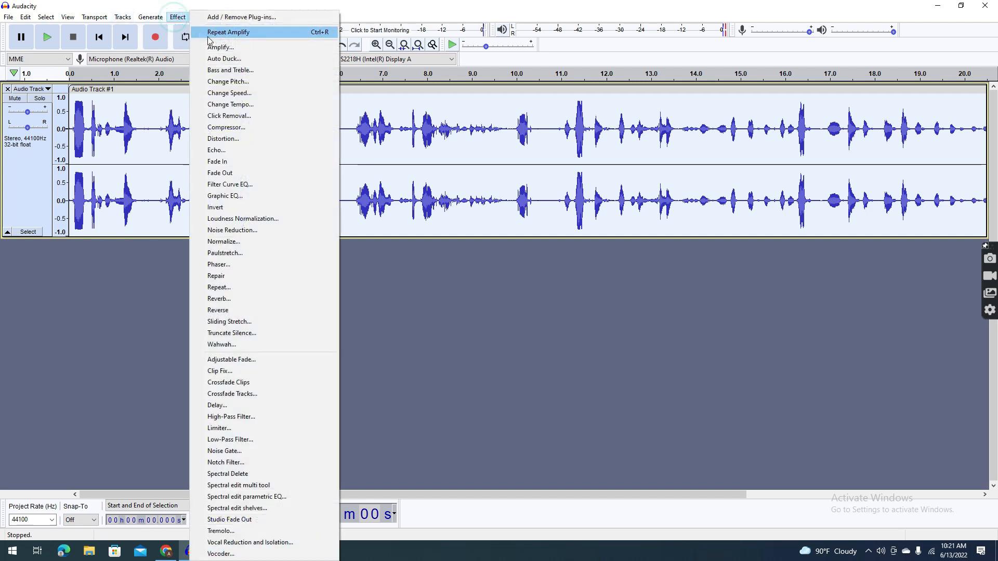
pyautogui.click(247, 94)
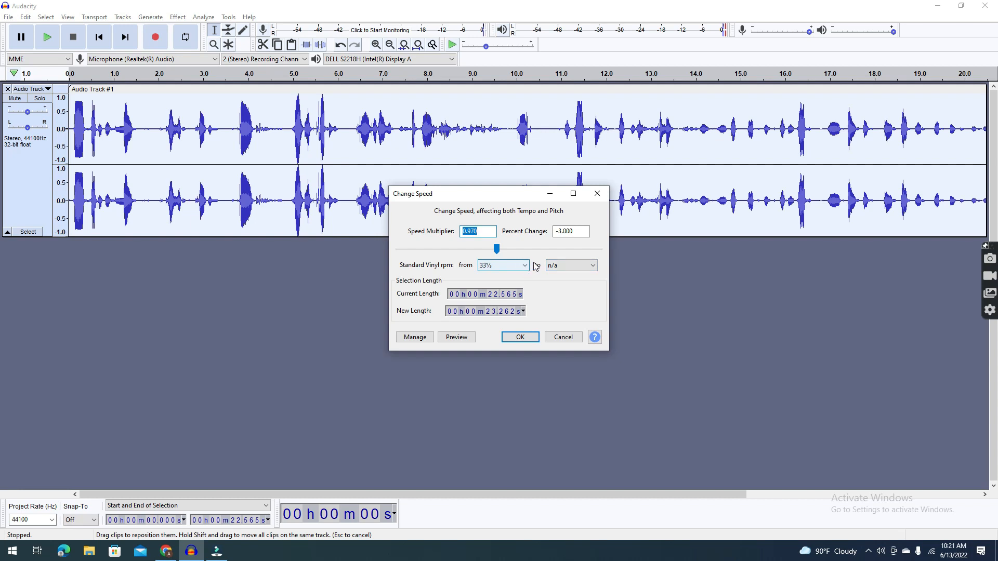
pyautogui.click(493, 295)
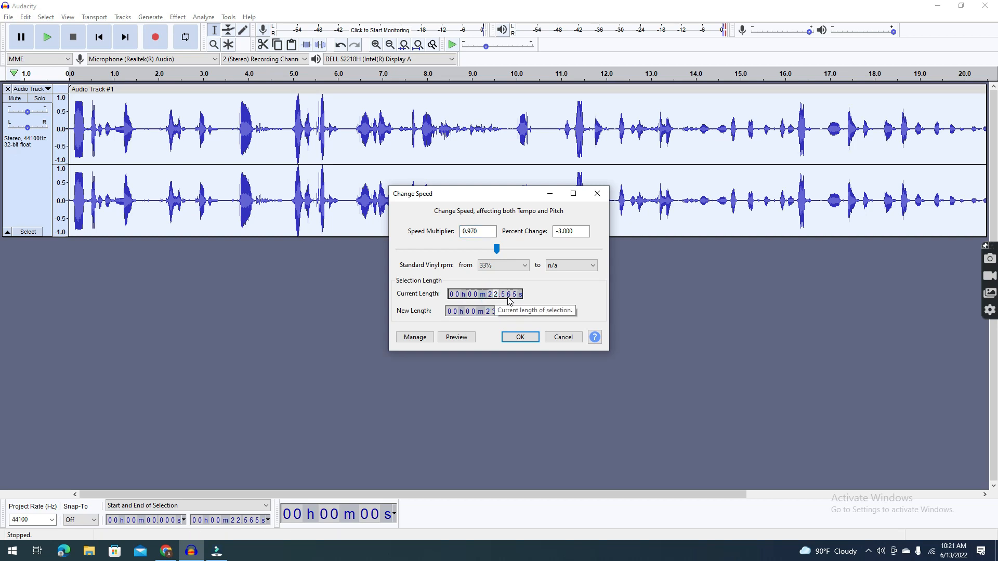
pyautogui.moveTo(497, 249)
pyautogui.mouseDown()
pyautogui.moveTo(599, 257)
pyautogui.moveTo(479, 250)
pyautogui.mouseUp()
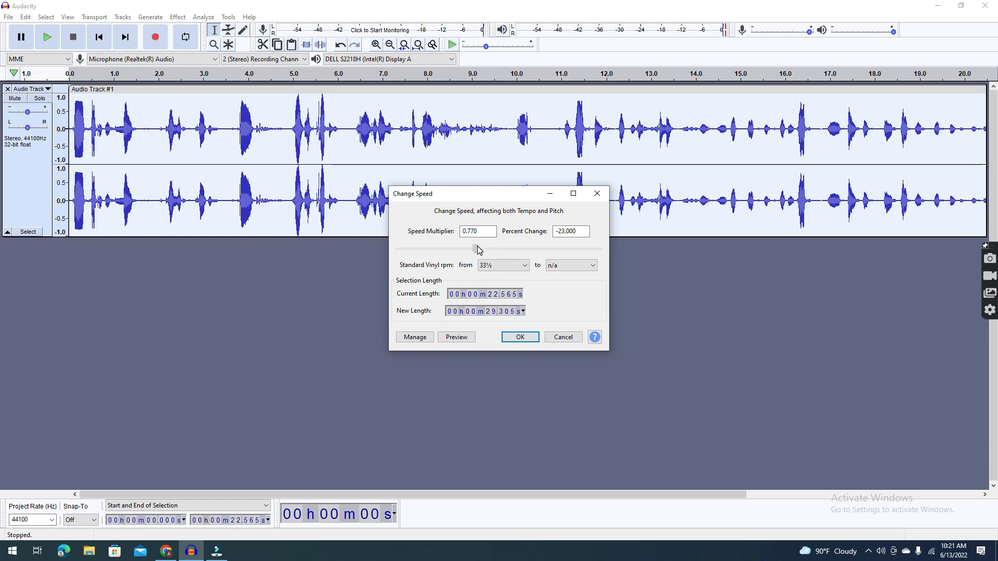
pyautogui.click(520, 337)
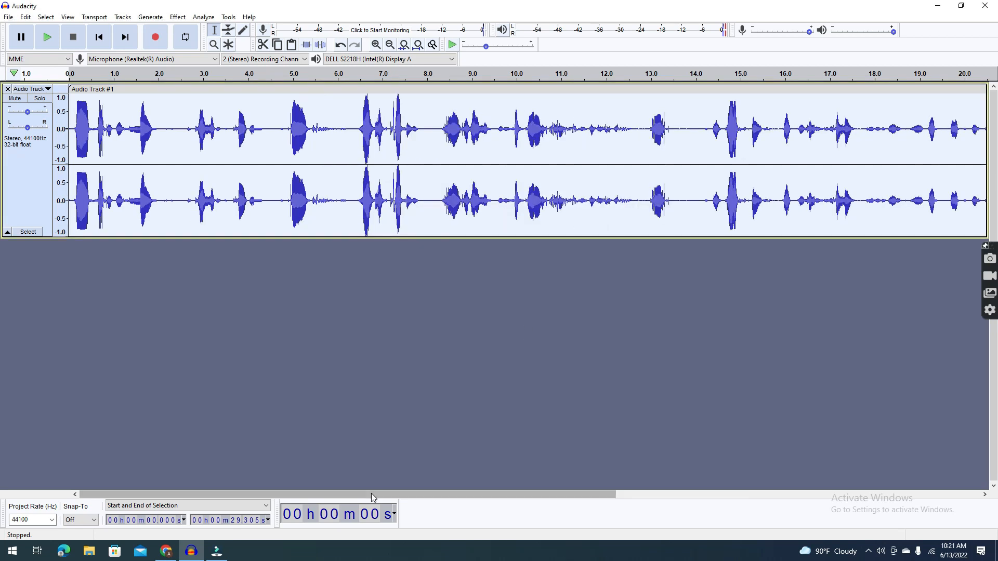
# Step: Play back the slowed-down track from about 0.8 s
pyautogui.moveTo(372, 498); pyautogui.dragTo(338, 495)
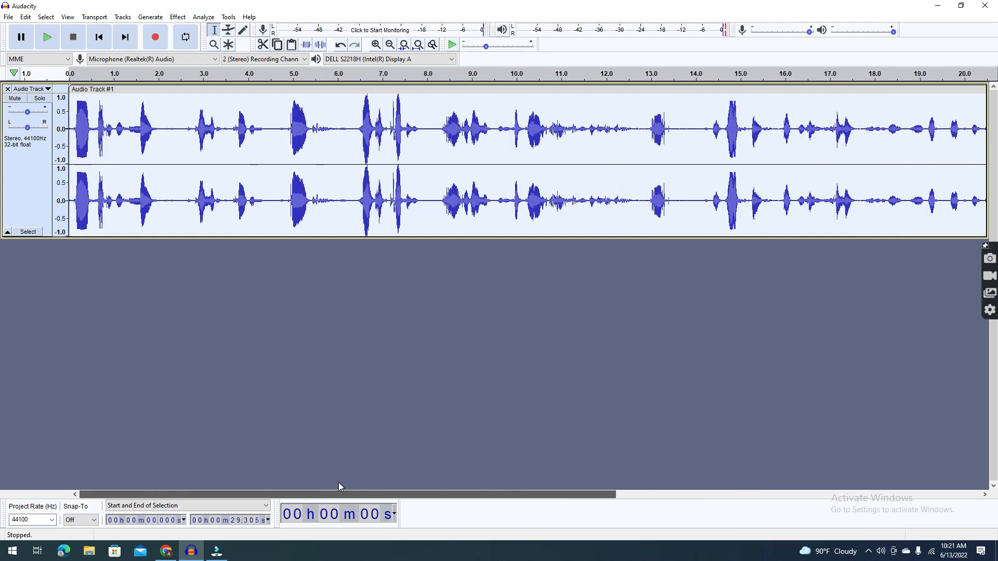
pyautogui.click(106, 186)
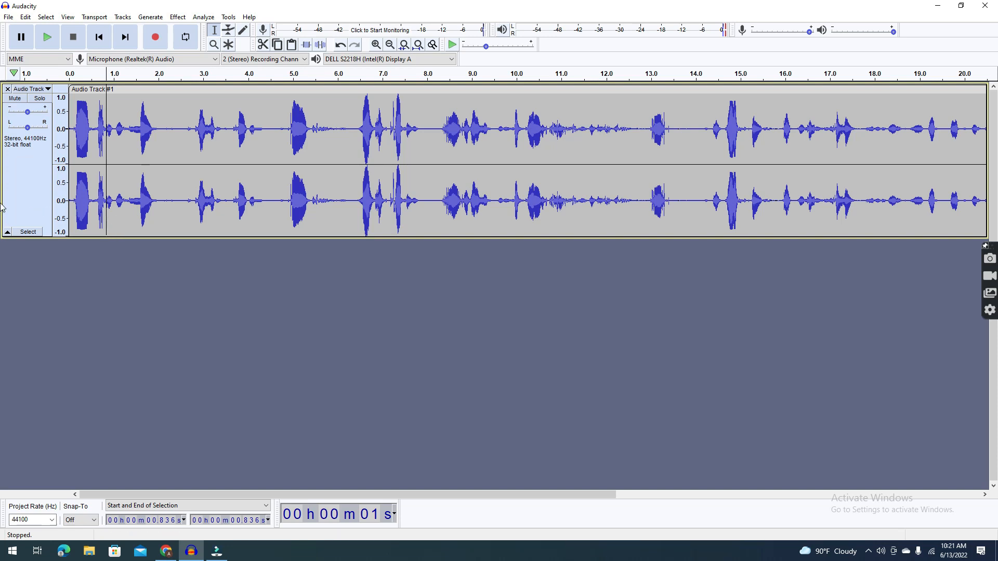
pyautogui.press('space')
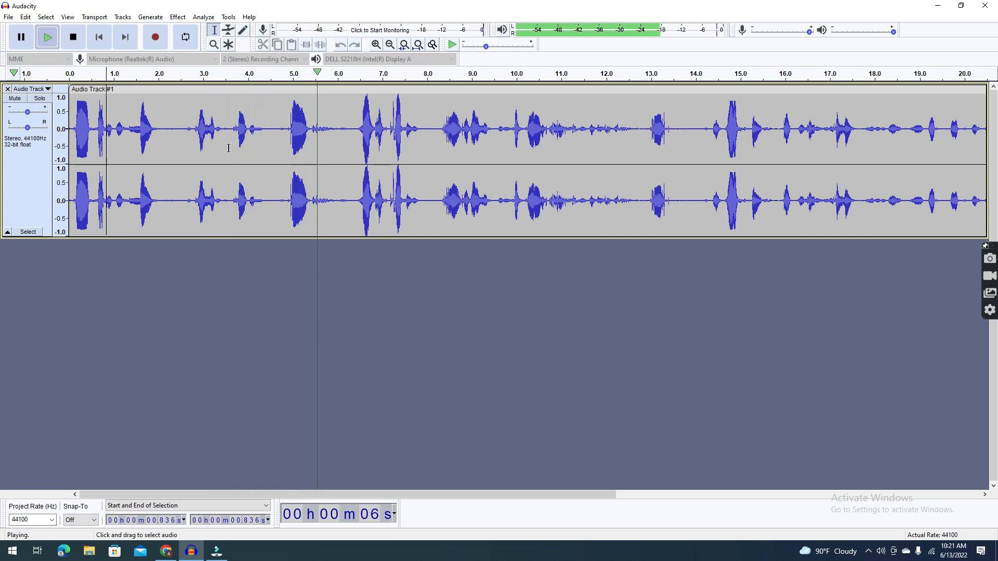
pyautogui.press('space')
# Step: Undo the slow-down of the track and play the audio from about 4.5 s
pyautogui.hotkey('ctrl', 'a')
pyautogui.hotkey('ctrl', 's')
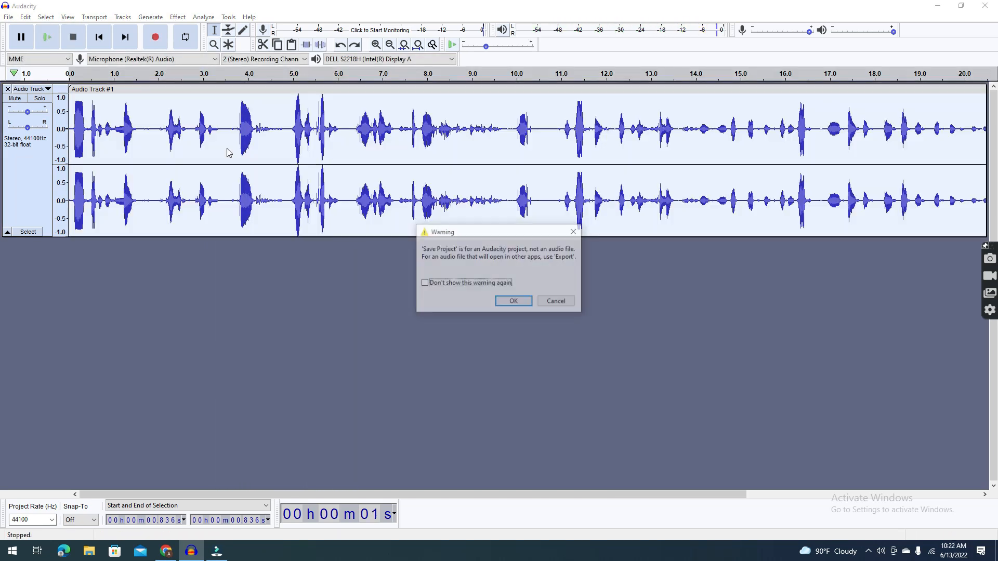
pyautogui.click(574, 232)
pyautogui.click(271, 174)
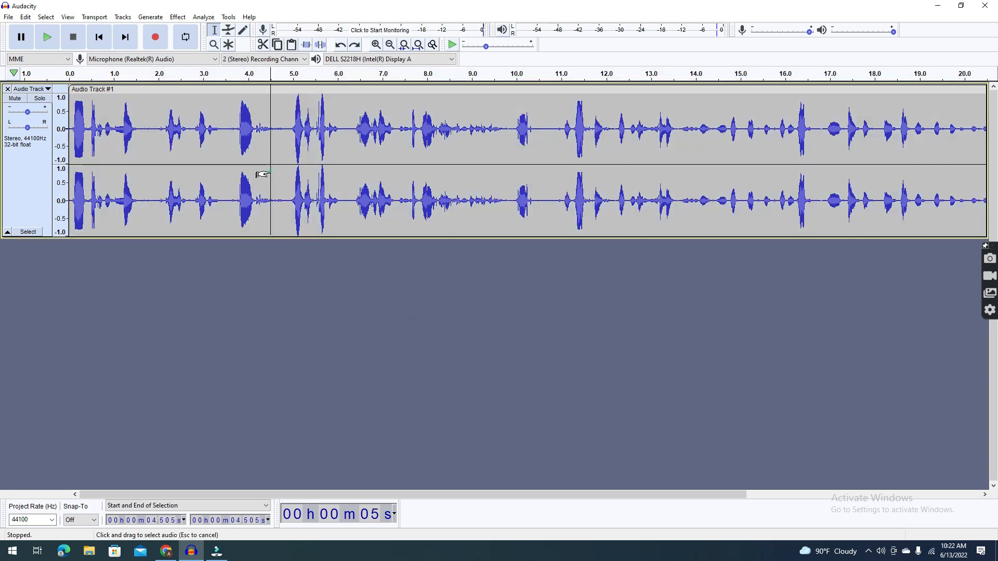
pyautogui.press('space')
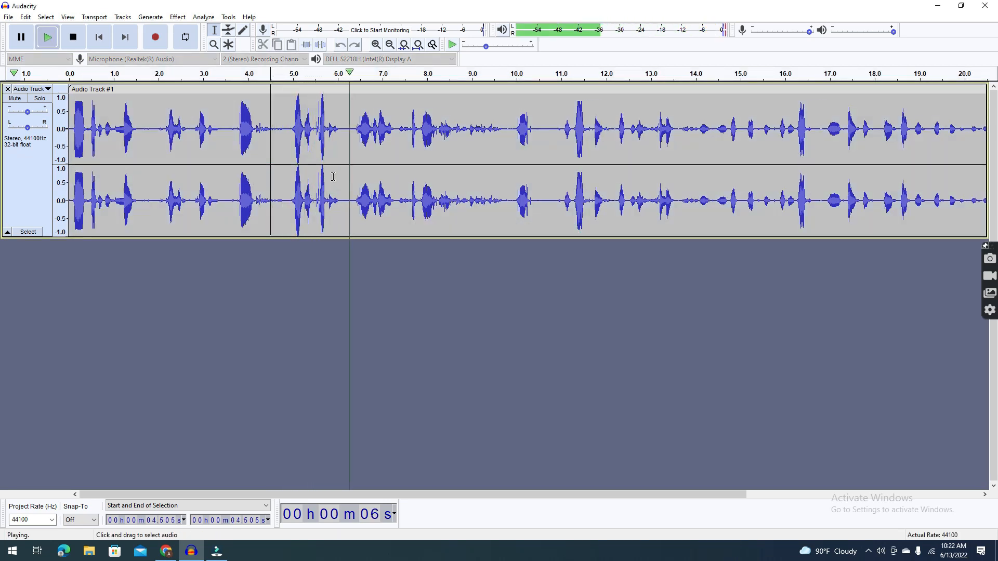
pyautogui.press('space')
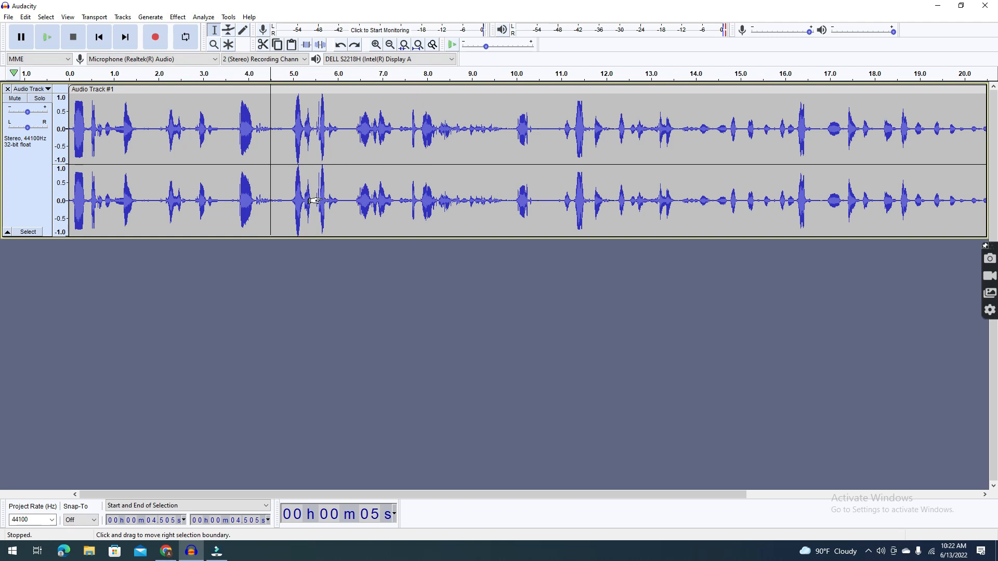
# Step: Speed up the whole track with Change Speed at a speed multiplier of 1.558 (55.790 percent)
pyautogui.hotkey('ctrl', 'a')
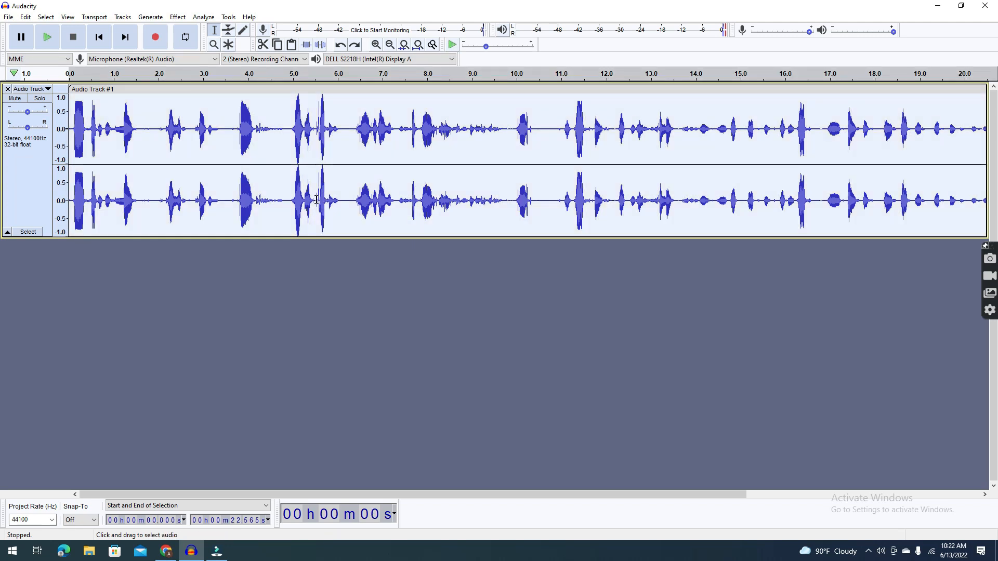
pyautogui.click(178, 17)
pyautogui.click(237, 92)
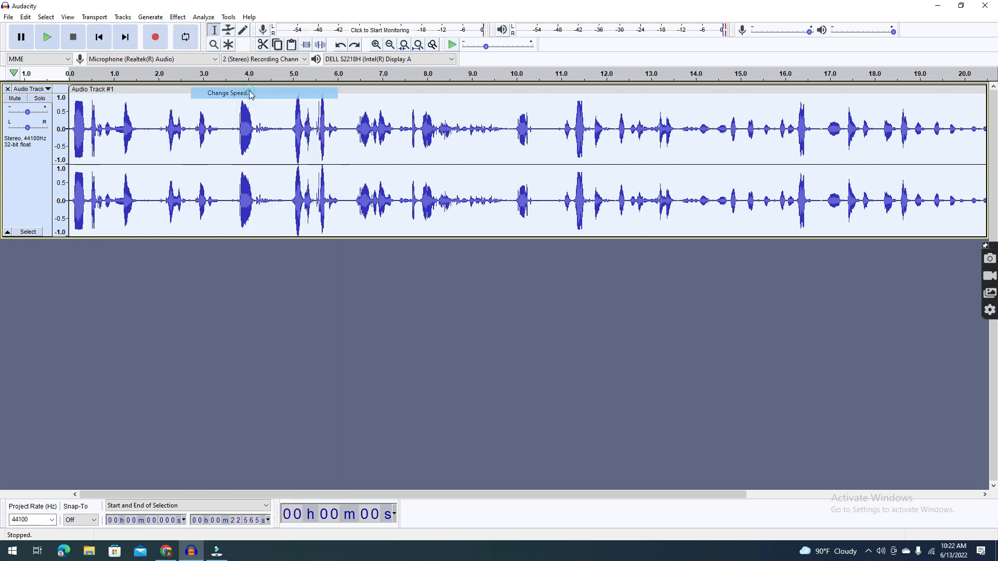
pyautogui.moveTo(474, 257); pyautogui.dragTo(507, 253)
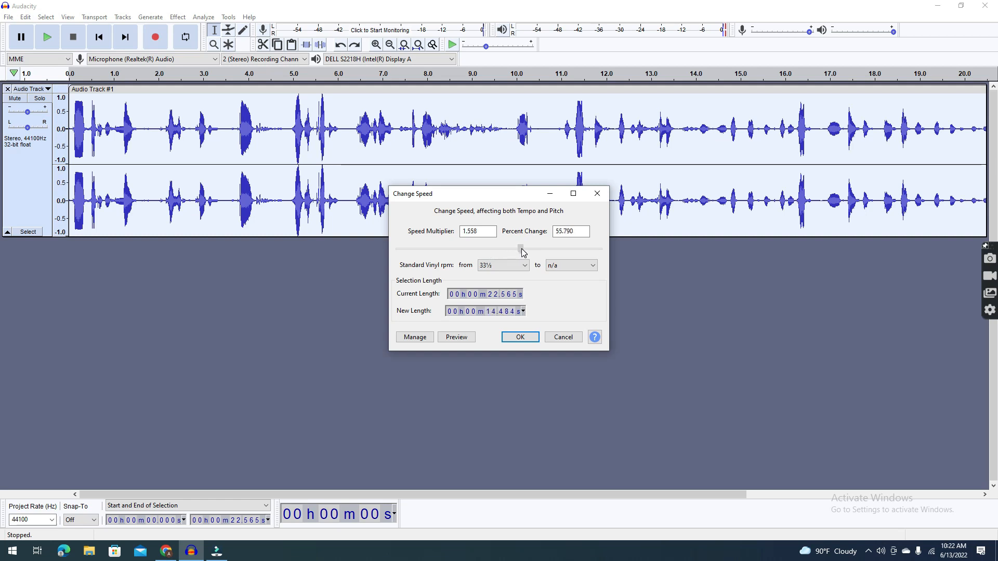
pyautogui.click(519, 337)
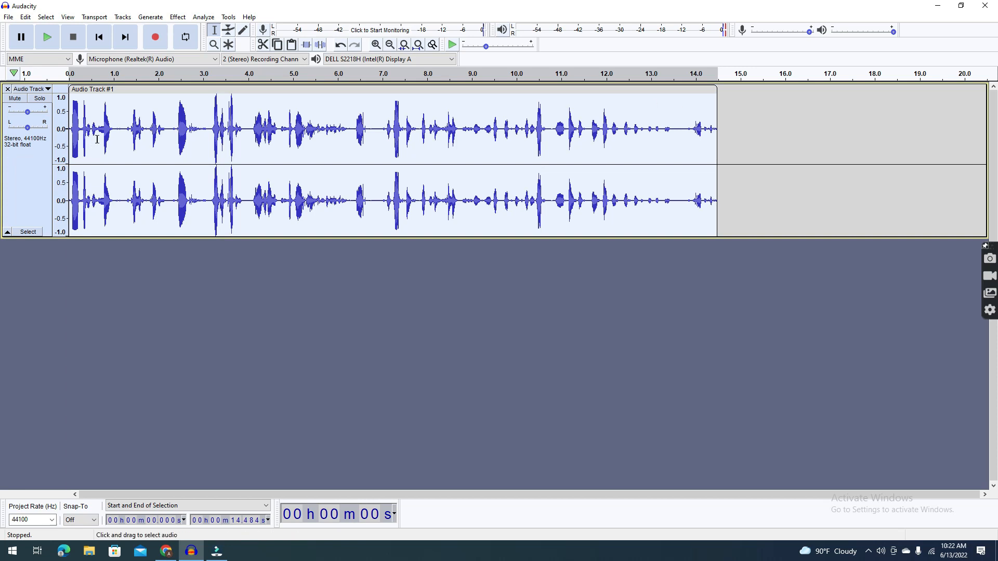
# Step: Play back the sped-up track from about 1.0 s, and again from about 0.6 s
pyautogui.click(115, 137)
pyautogui.press('space')
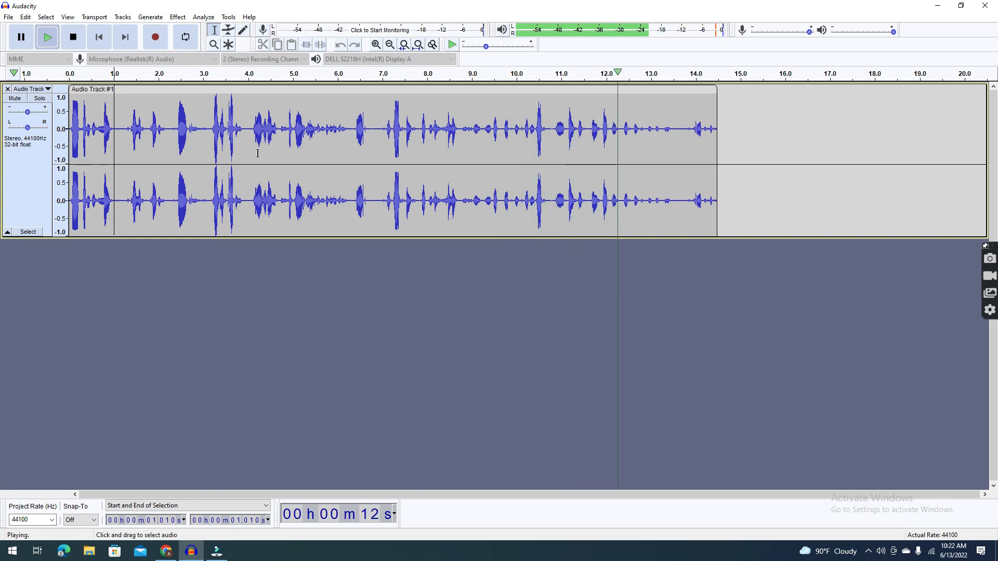
pyautogui.click(85, 161)
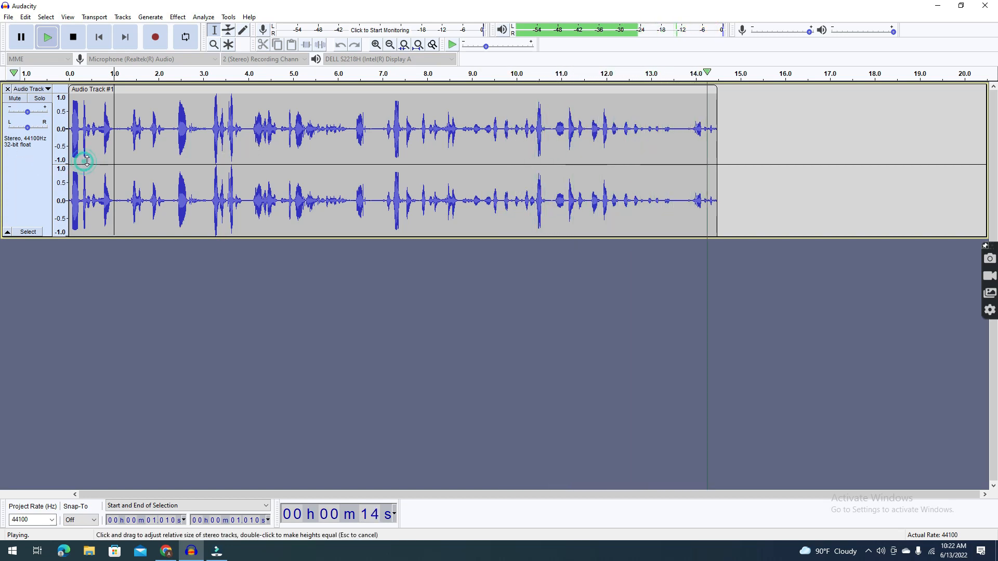
pyautogui.click(97, 156)
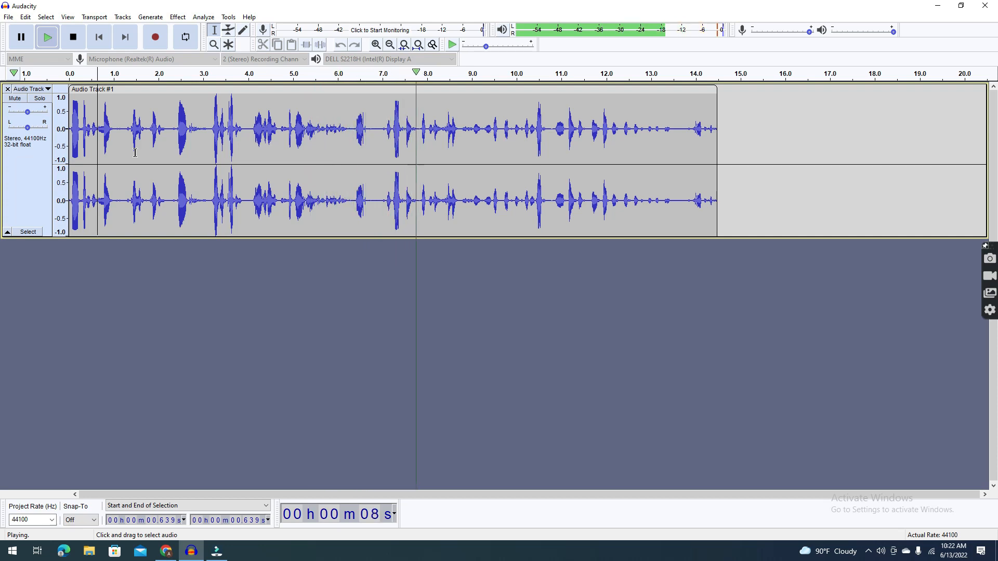
# Step: Undo the speed-up of the track and play the audio from about 5.0 s
pyautogui.press('space')
pyautogui.hotkey('ctrl', 'z')
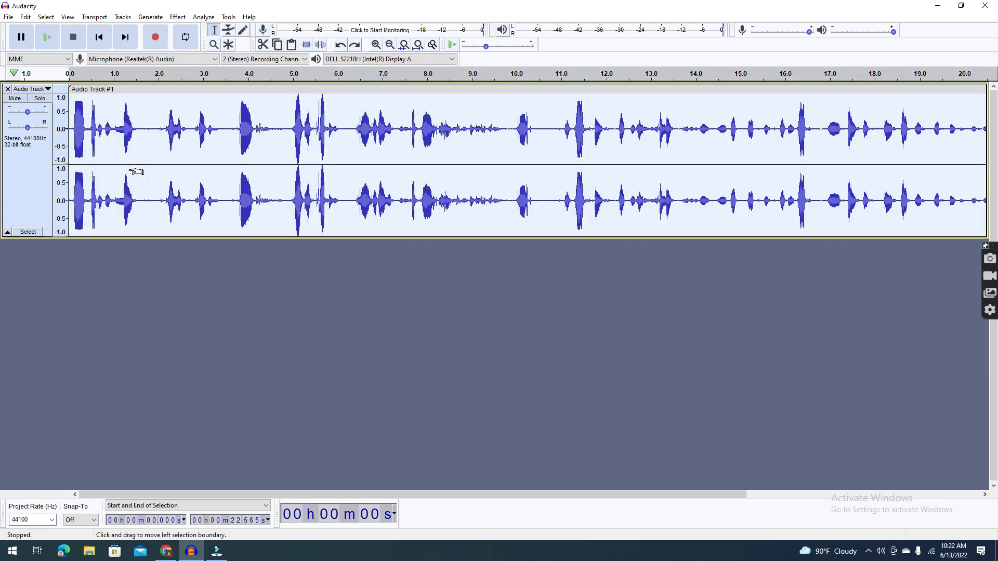
pyautogui.click(292, 143)
pyautogui.press('space')
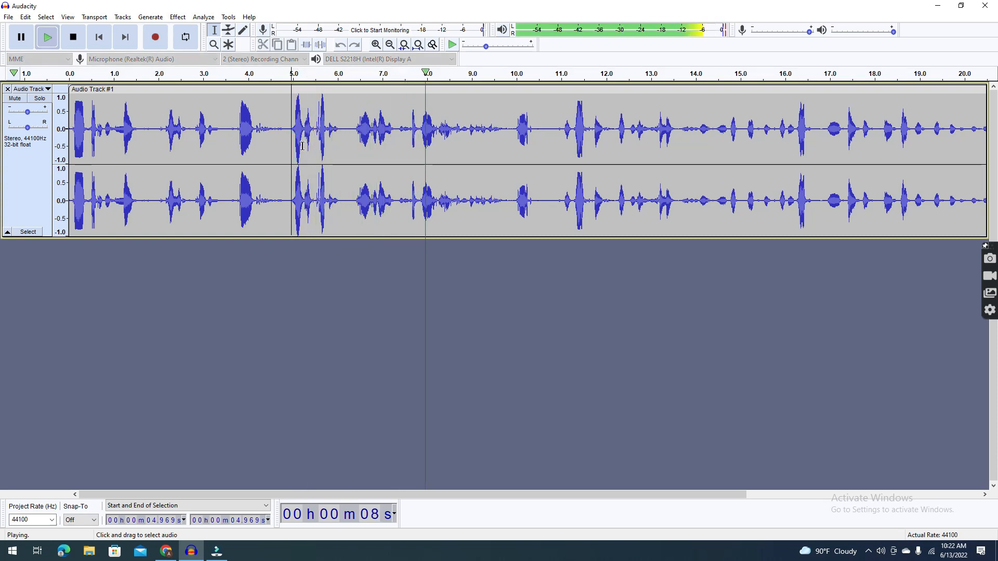
pyautogui.press('space')
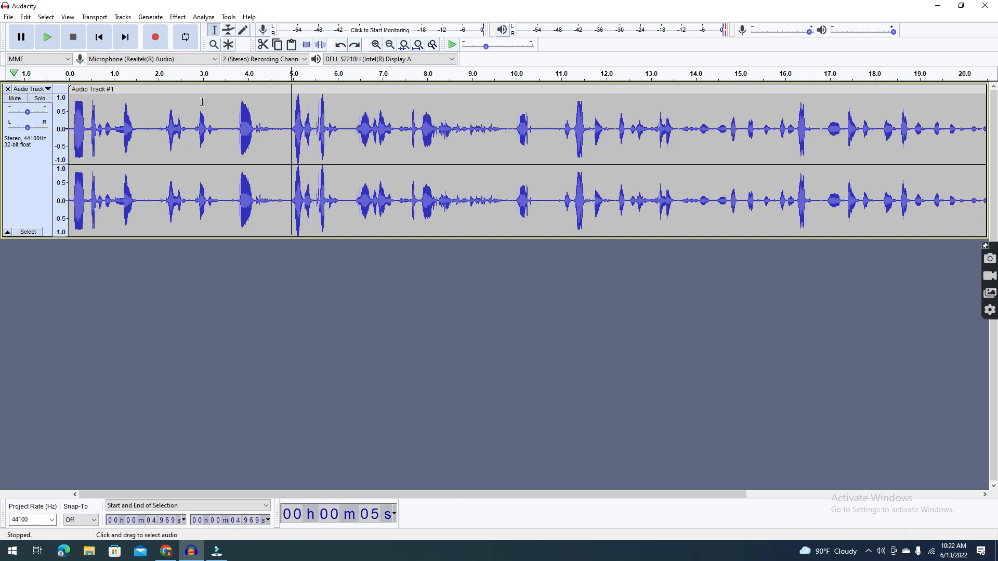
# Step: Apply Filter Curve EQ to the whole track, boosting bass by about 19 dB up to 100 Hz and falling to 0 dB at about 200 Hz
pyautogui.hotkey('ctrl', 'a')
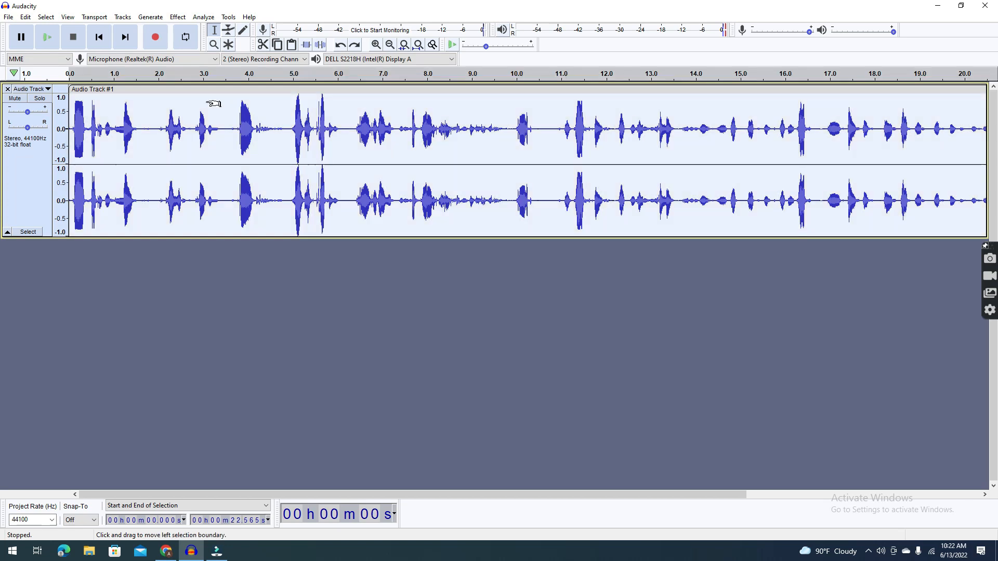
pyautogui.click(177, 16)
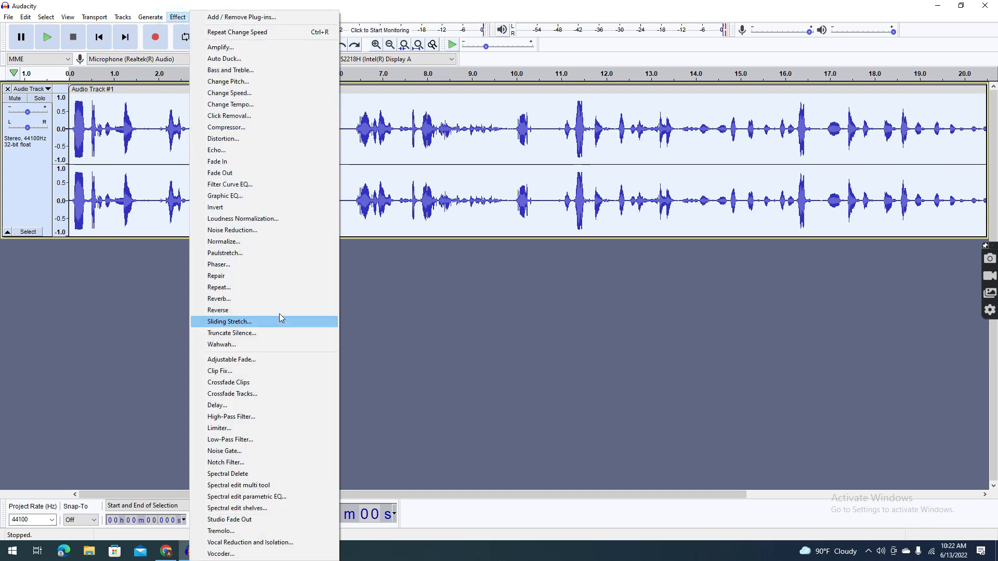
pyautogui.click(268, 185)
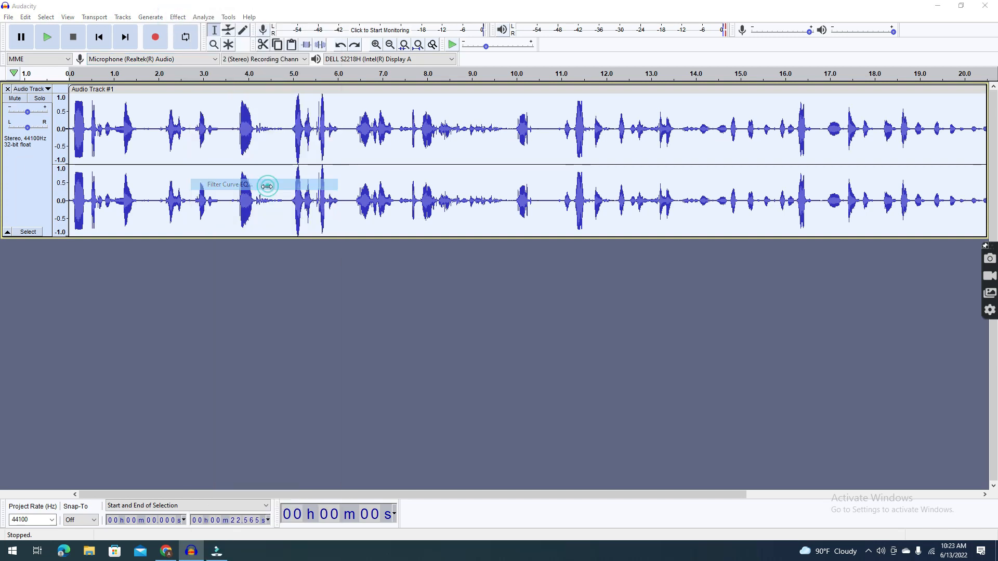
pyautogui.click(300, 386)
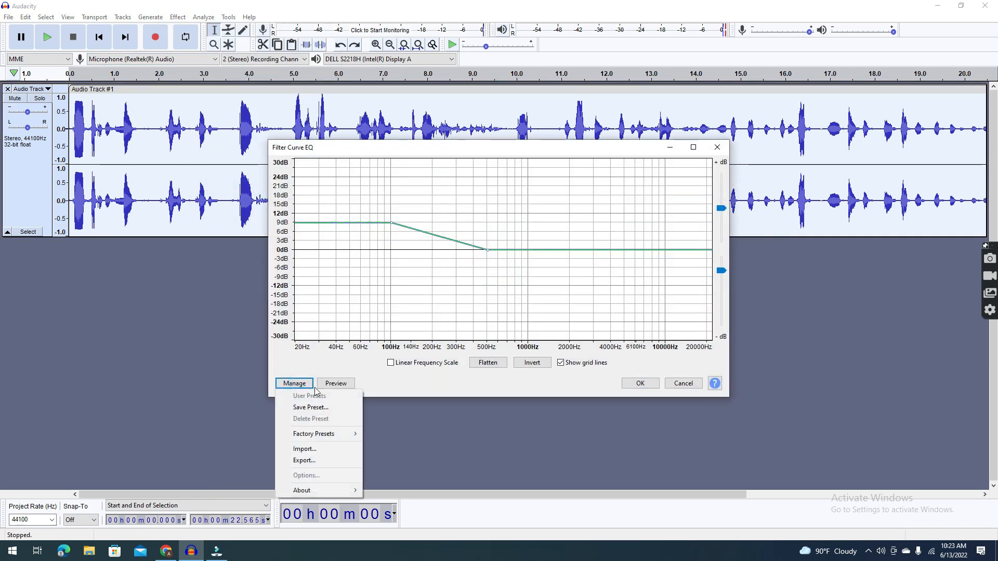
pyautogui.click(389, 222)
pyautogui.moveTo(389, 222); pyautogui.dragTo(390, 193)
pyautogui.moveTo(487, 255); pyautogui.dragTo(437, 252)
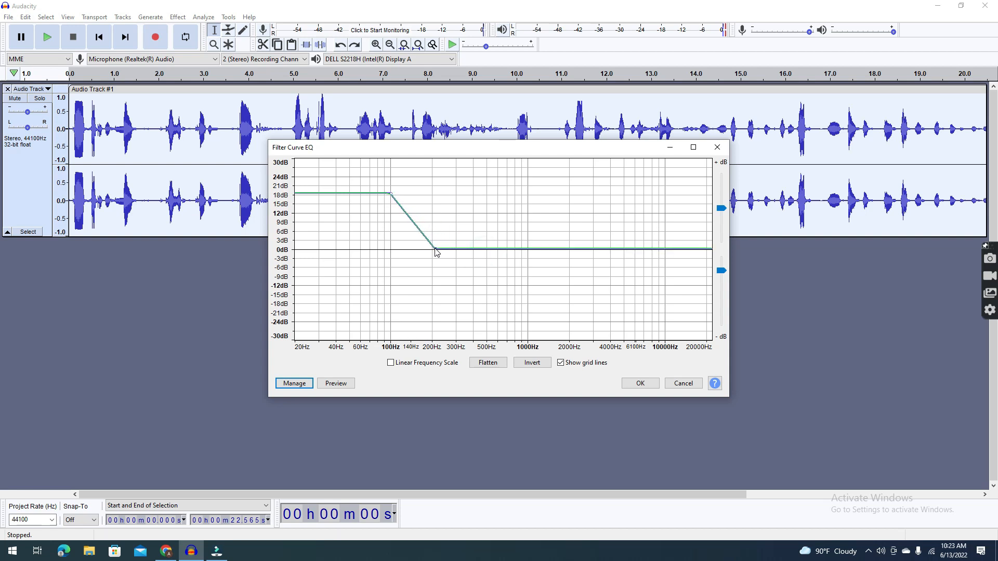
pyautogui.click(641, 383)
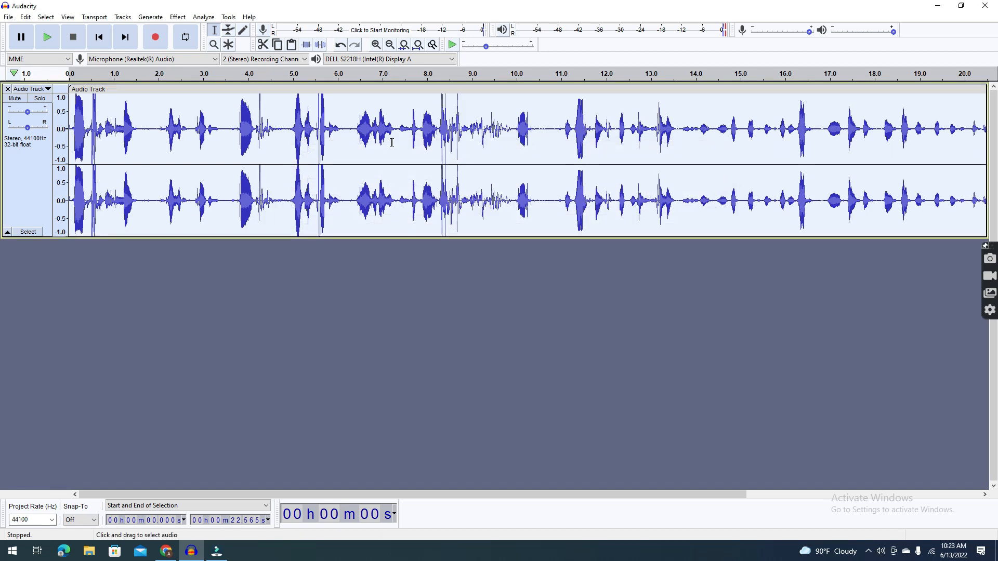
# Step: Play back the equalized track from about 2.9 s
pyautogui.click(199, 160)
pyautogui.press('space')
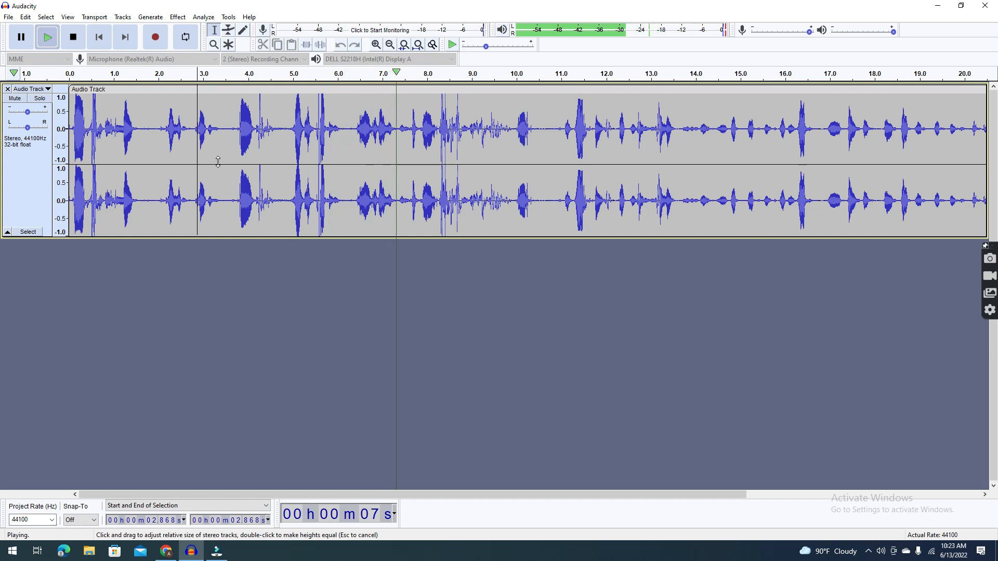
pyautogui.press('space')
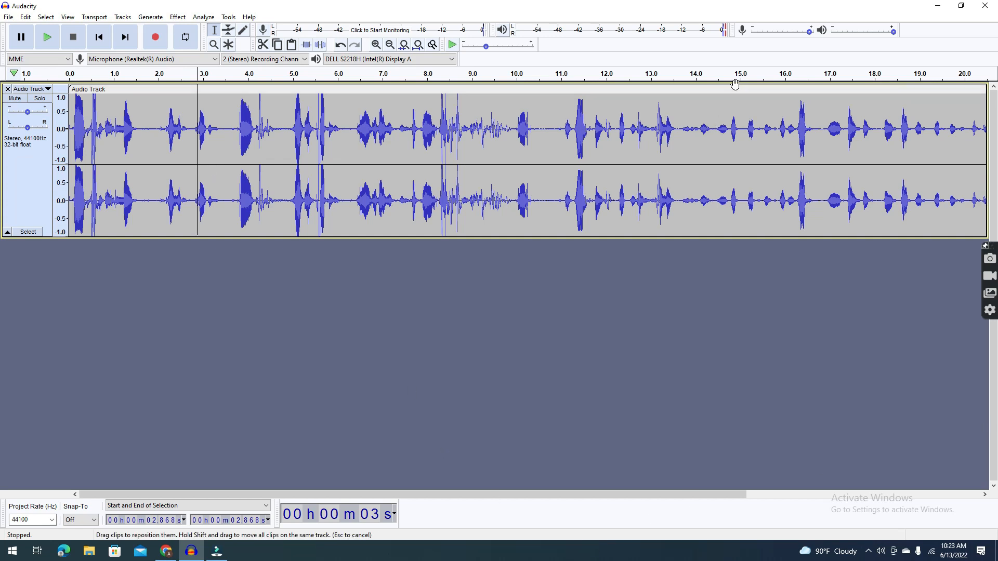
pyautogui.moveTo(620, 494); pyautogui.dragTo(469, 476)
pyautogui.moveTo(657, 494); pyautogui.dragTo(375, 385)
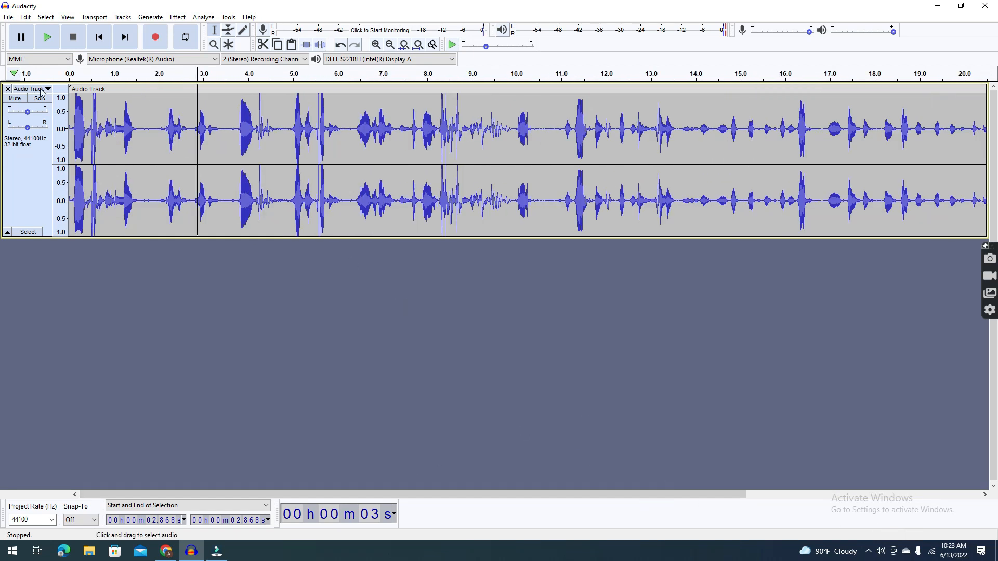
# Step: Set up an MP3 export of the audio named test, with the quality preset Insane, 320 kbps
pyautogui.click(9, 17)
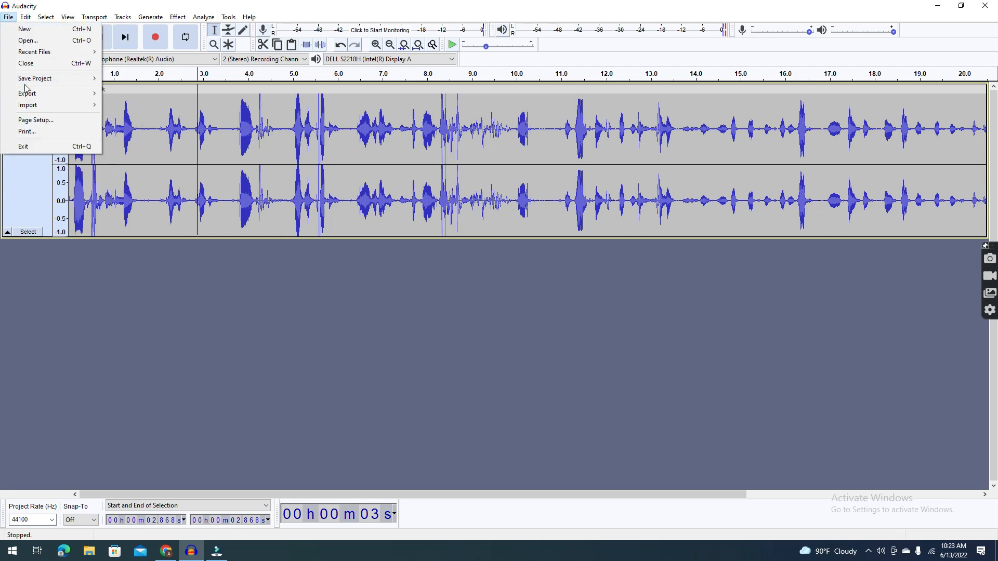
pyautogui.moveTo(27, 93)
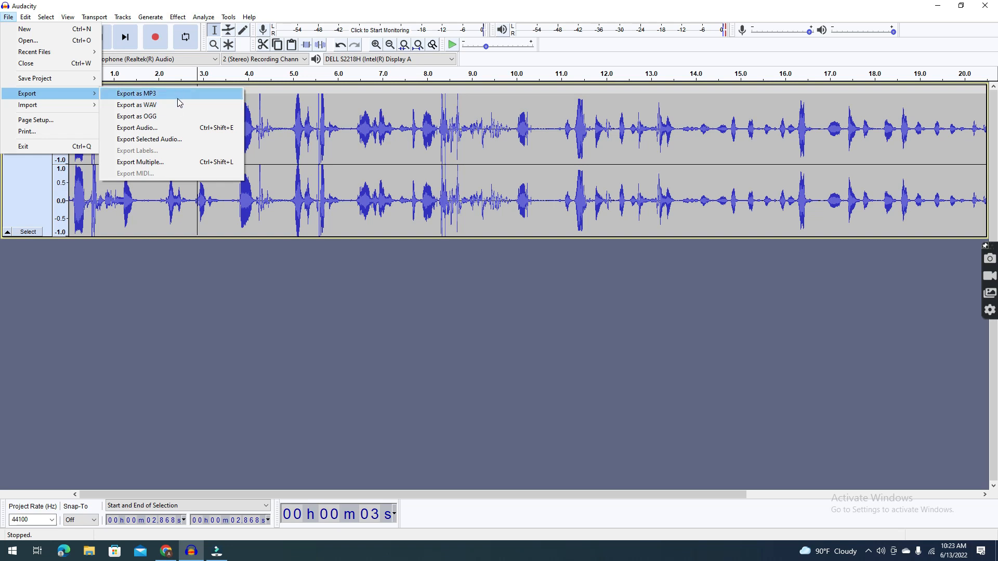
pyautogui.click(178, 96)
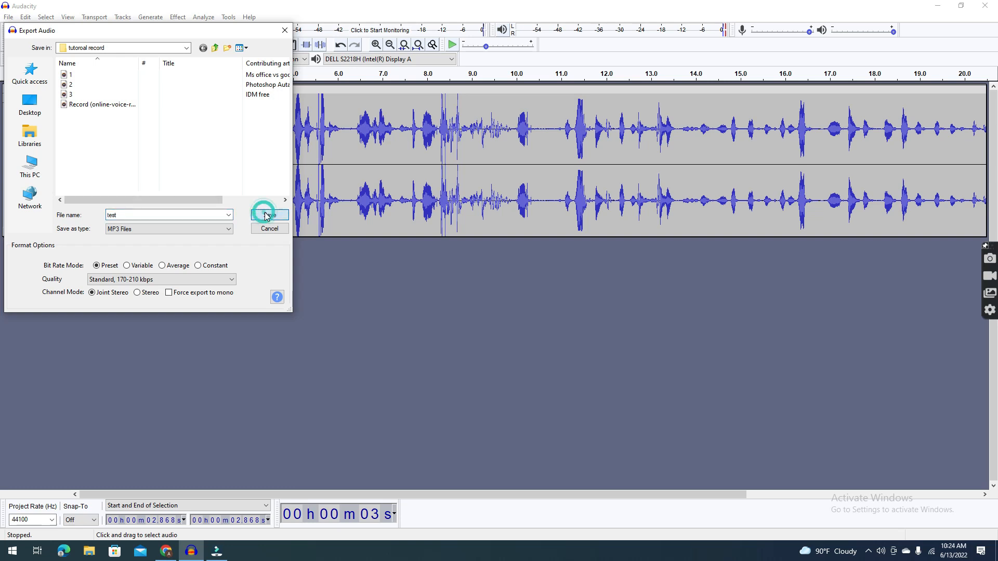
pyautogui.click(111, 280)
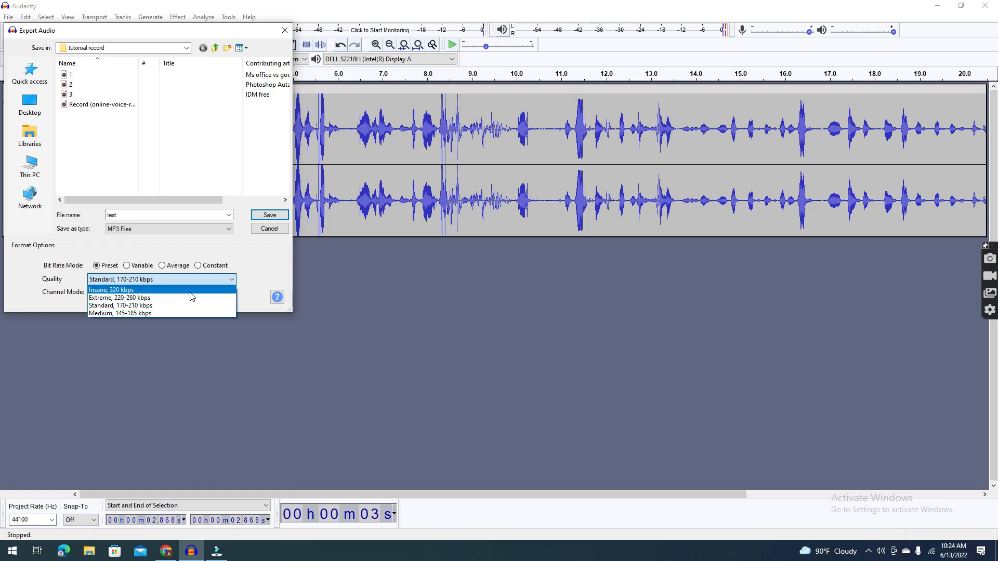
pyautogui.click(144, 292)
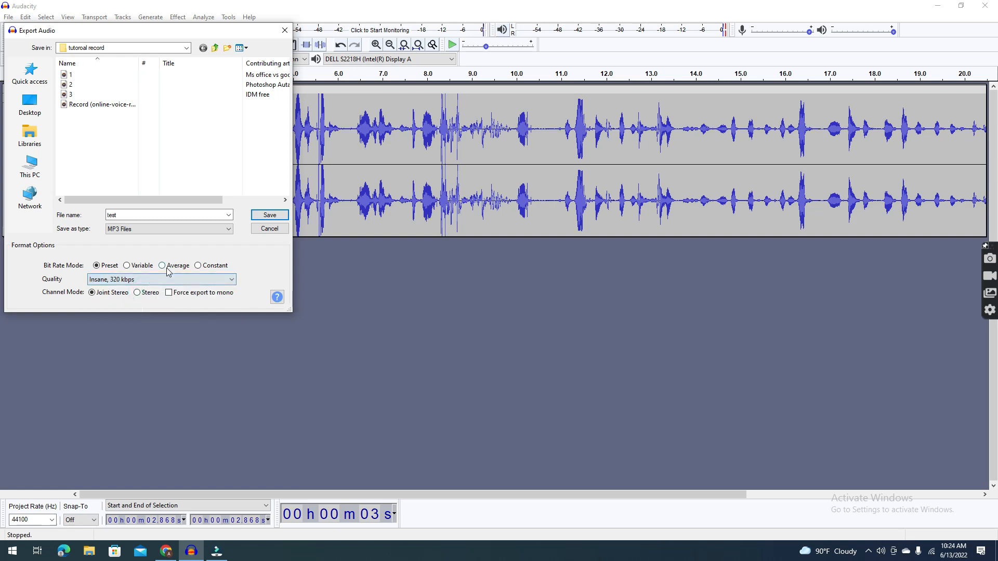
pyautogui.click(273, 216)
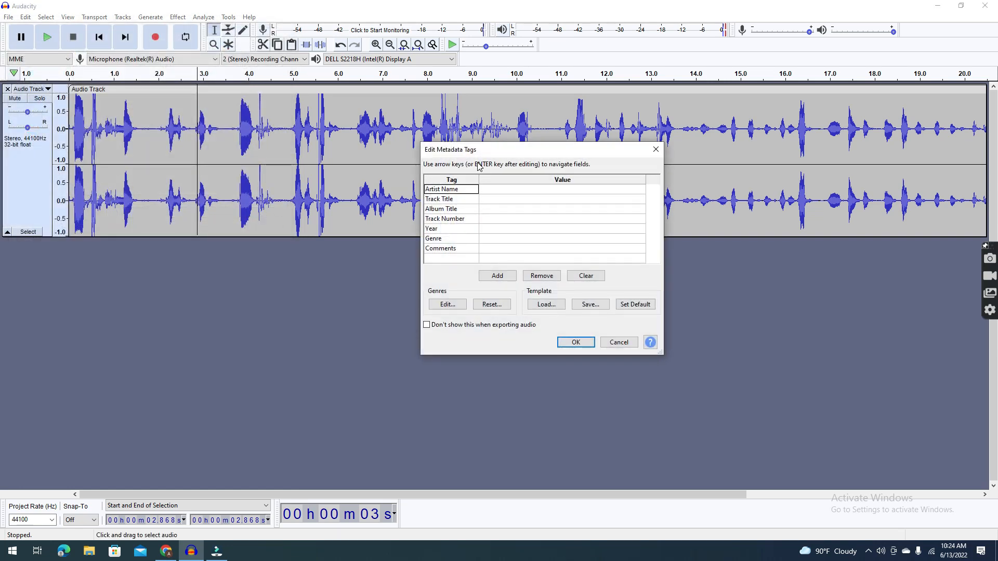
# Step: Go through the Artist Name, Album Title and Year metadata fields without filling them in, and cancel the export
pyautogui.click(512, 190)
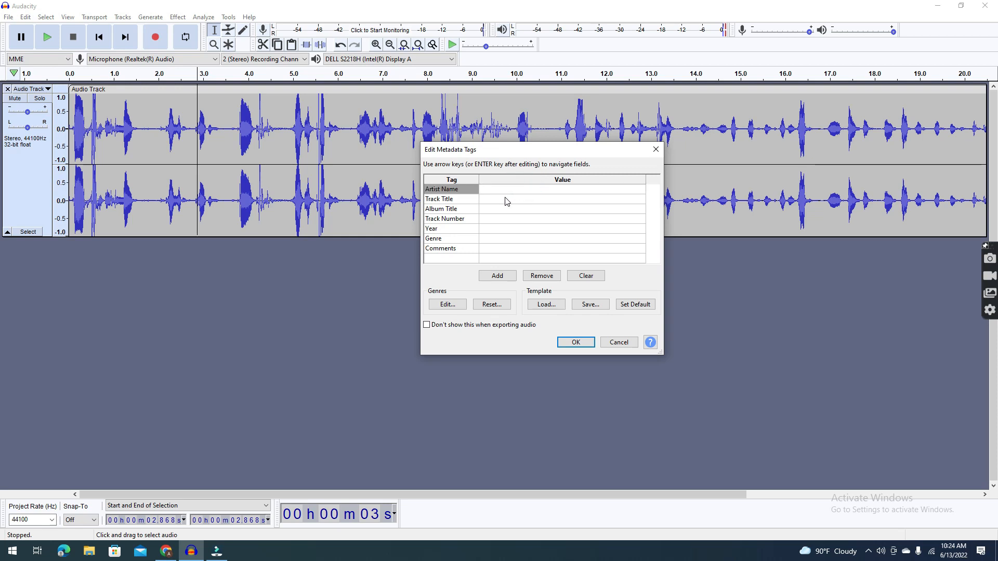
pyautogui.click(507, 209)
pyautogui.click(509, 229)
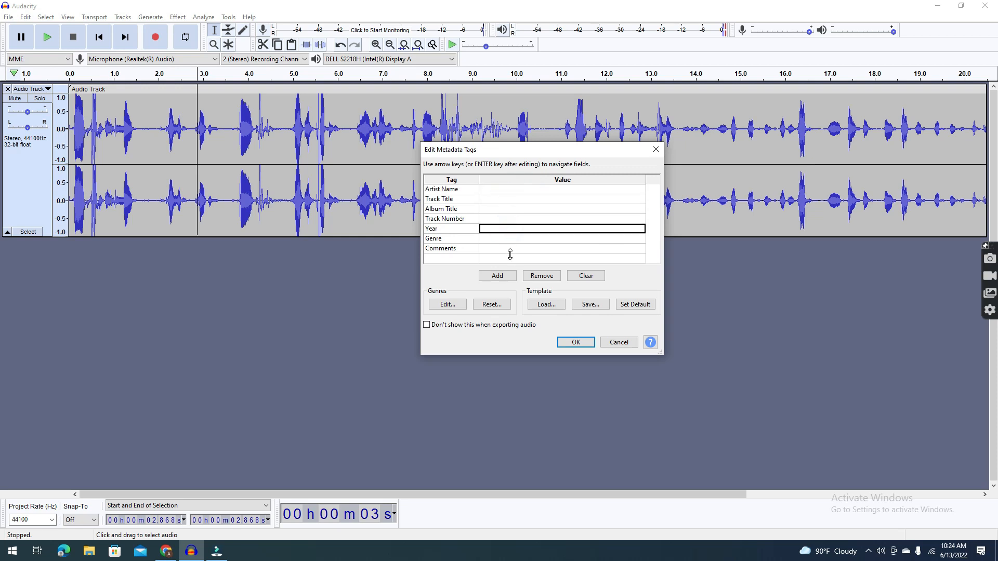
pyautogui.click(618, 343)
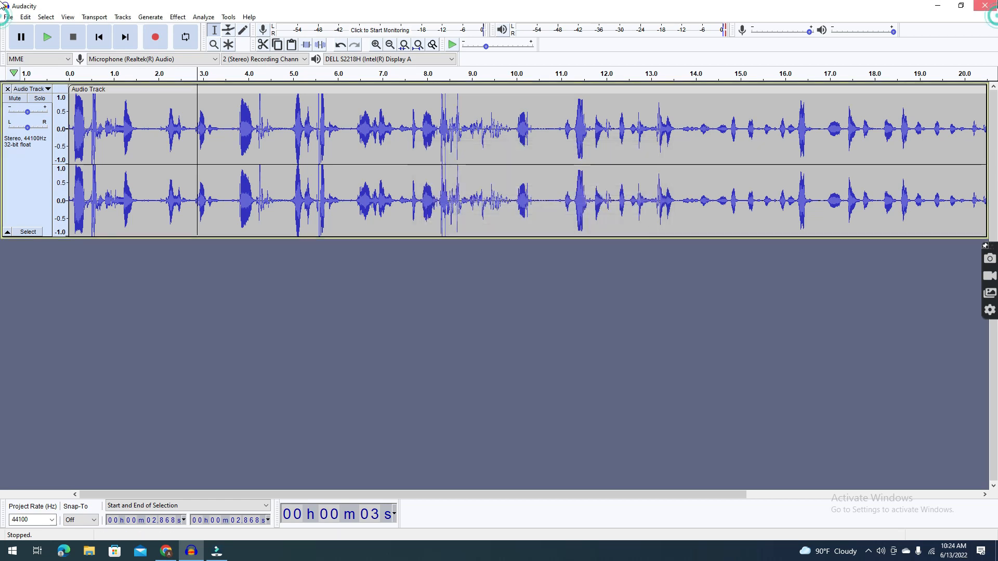